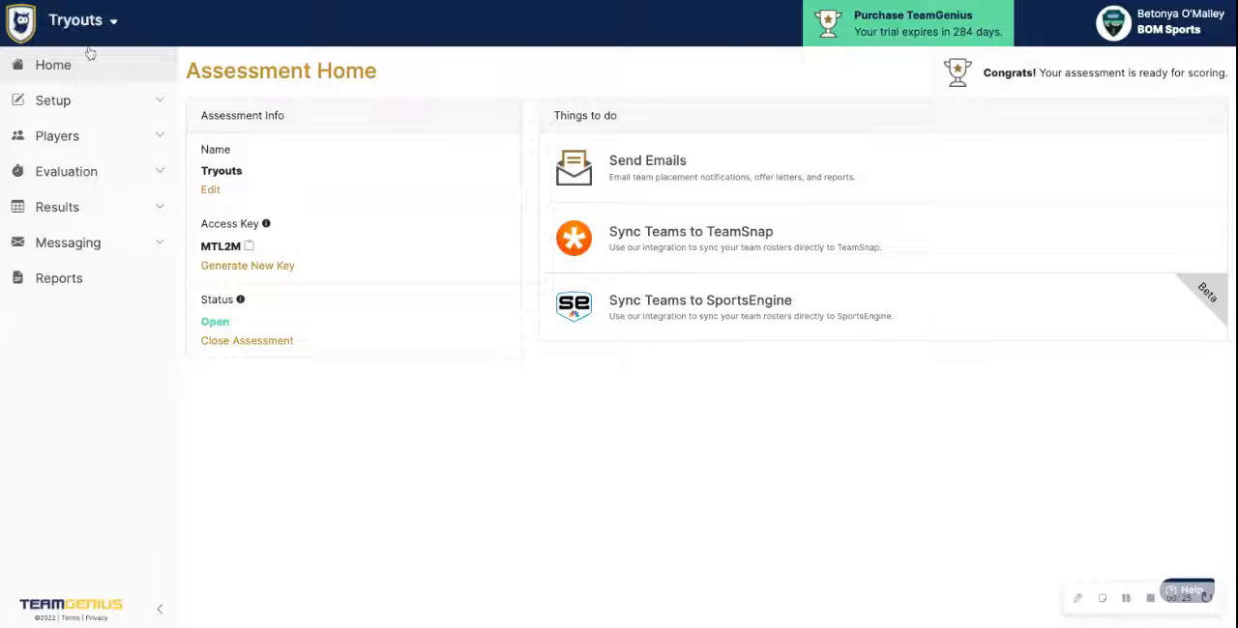
View the list of saved email templates, and open the page for sending emails
left_click(70, 244)
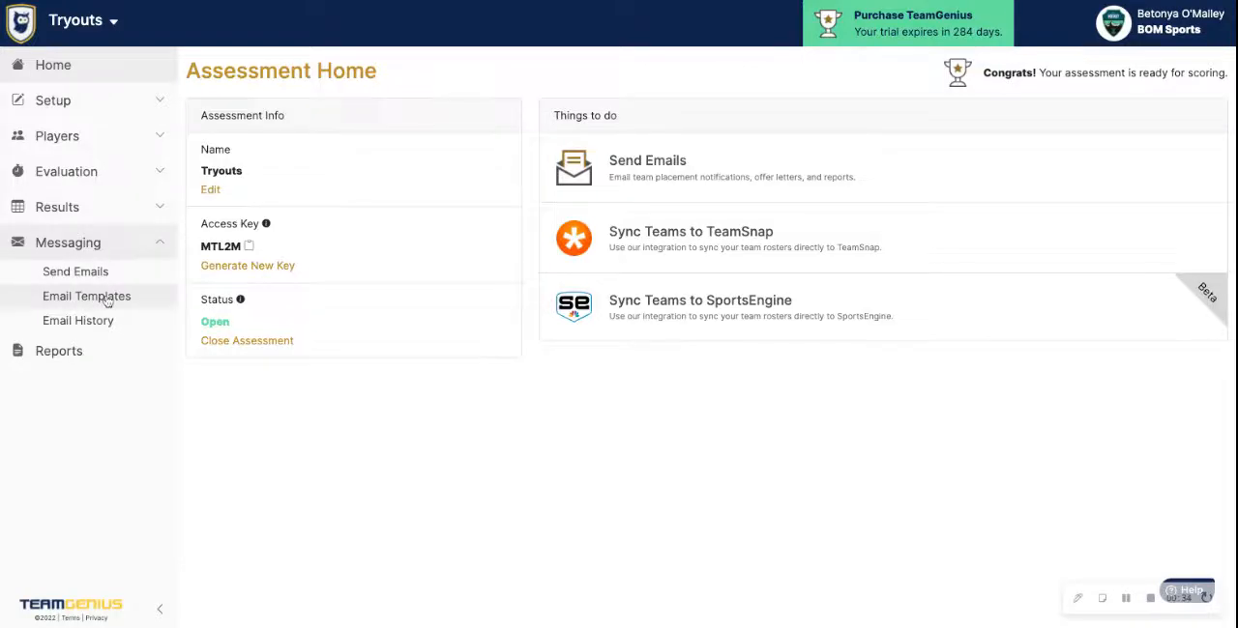
left_click(107, 302)
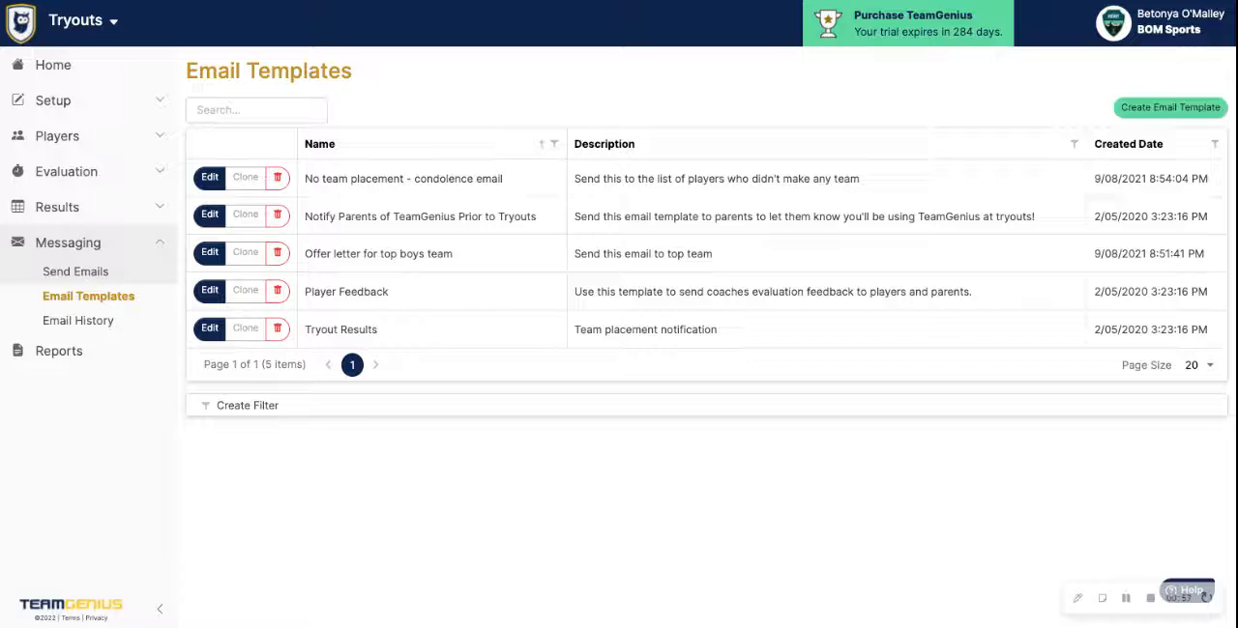
left_click(92, 278)
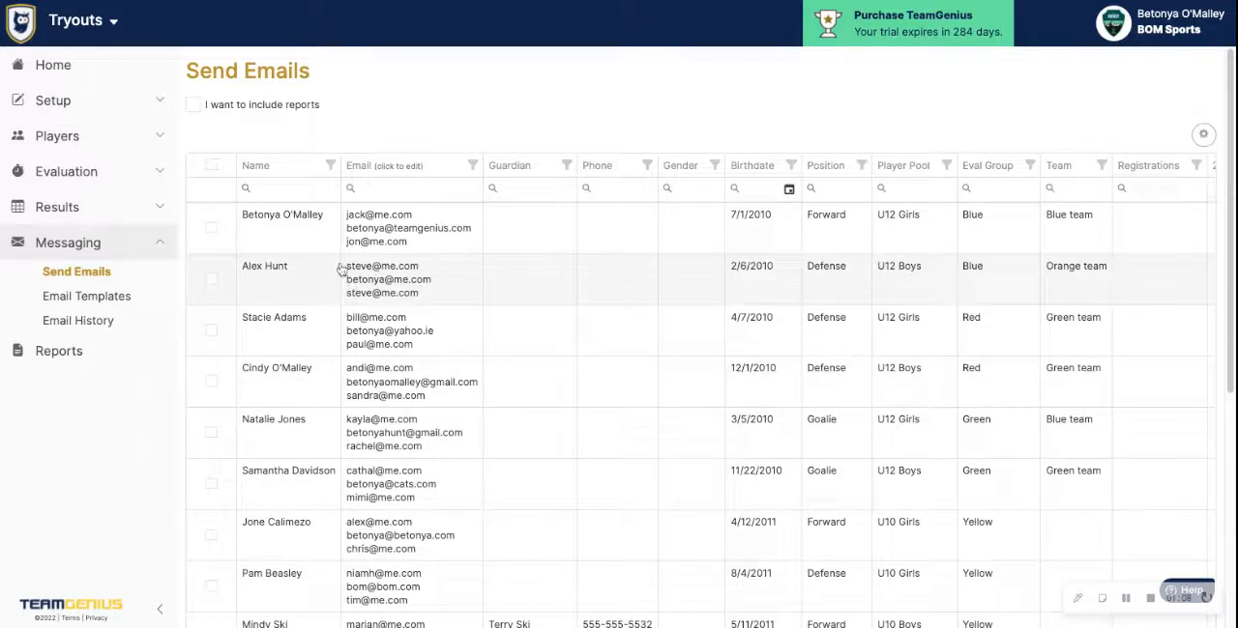
Select every player in the recipient list, and clear the selection again
left_click(210, 166)
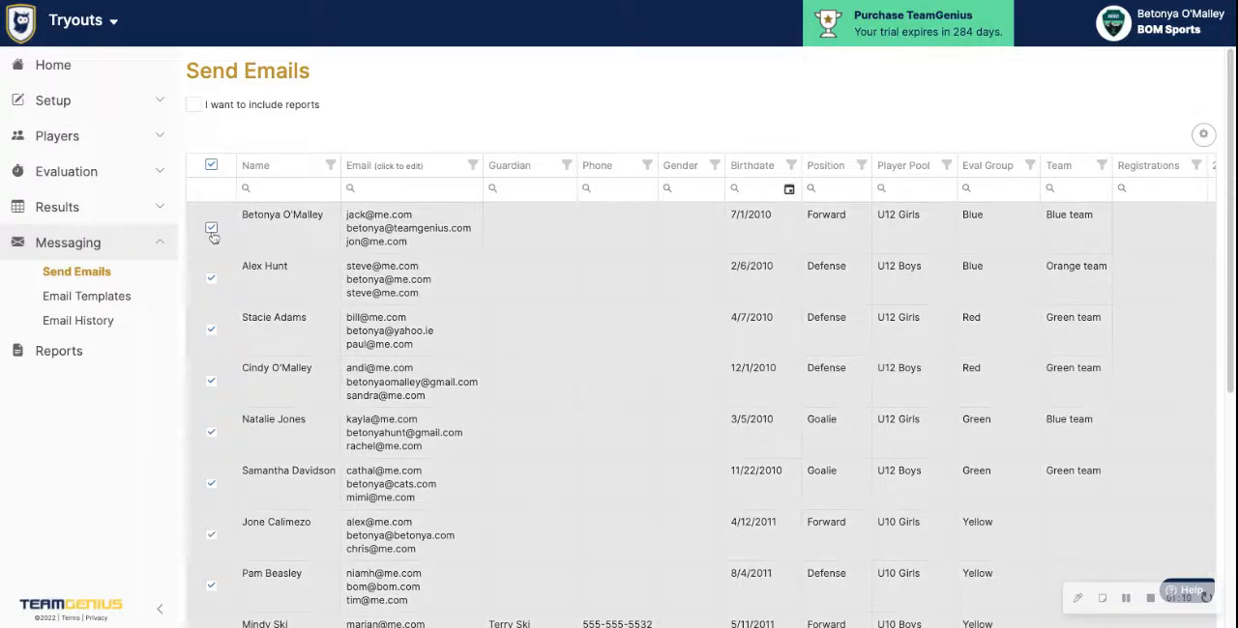
scroll(213, 251, "down", 3)
scroll(215, 278, "down", 2)
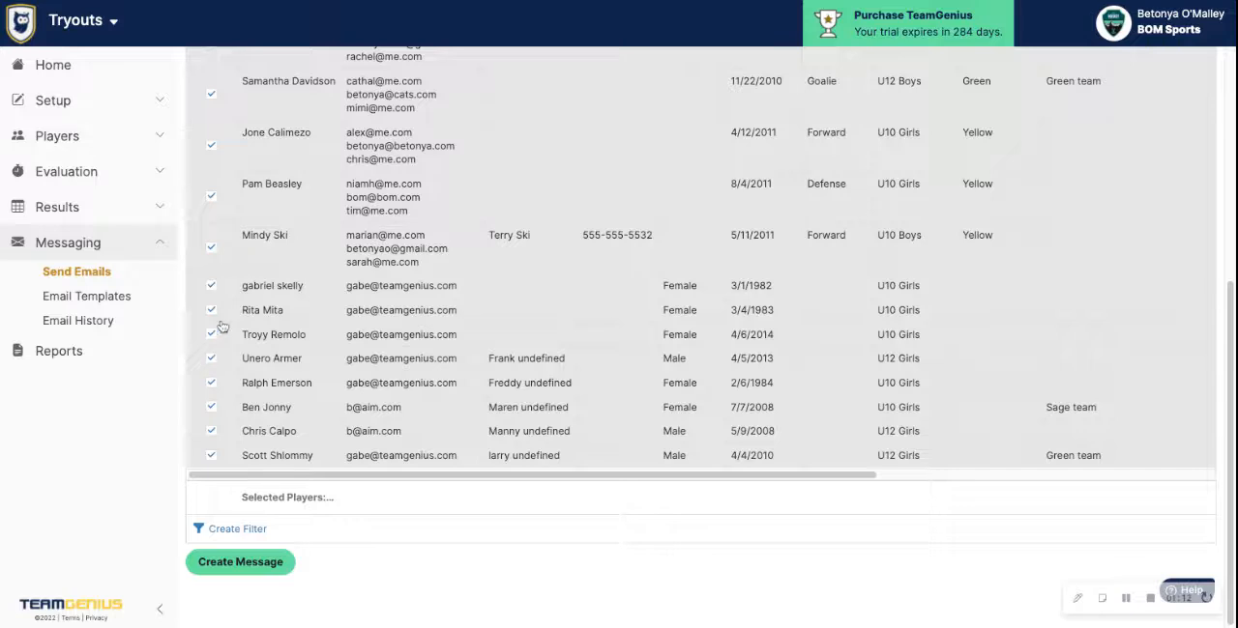
scroll(222, 327, "up", 5)
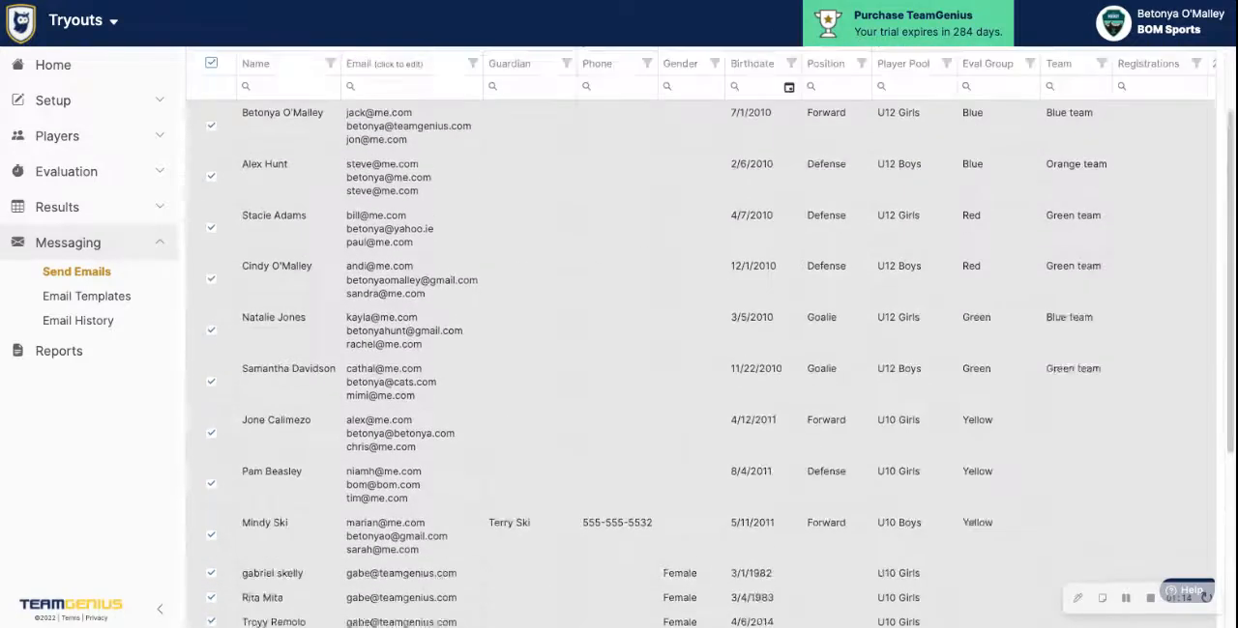
scroll(229, 261, "up", 1)
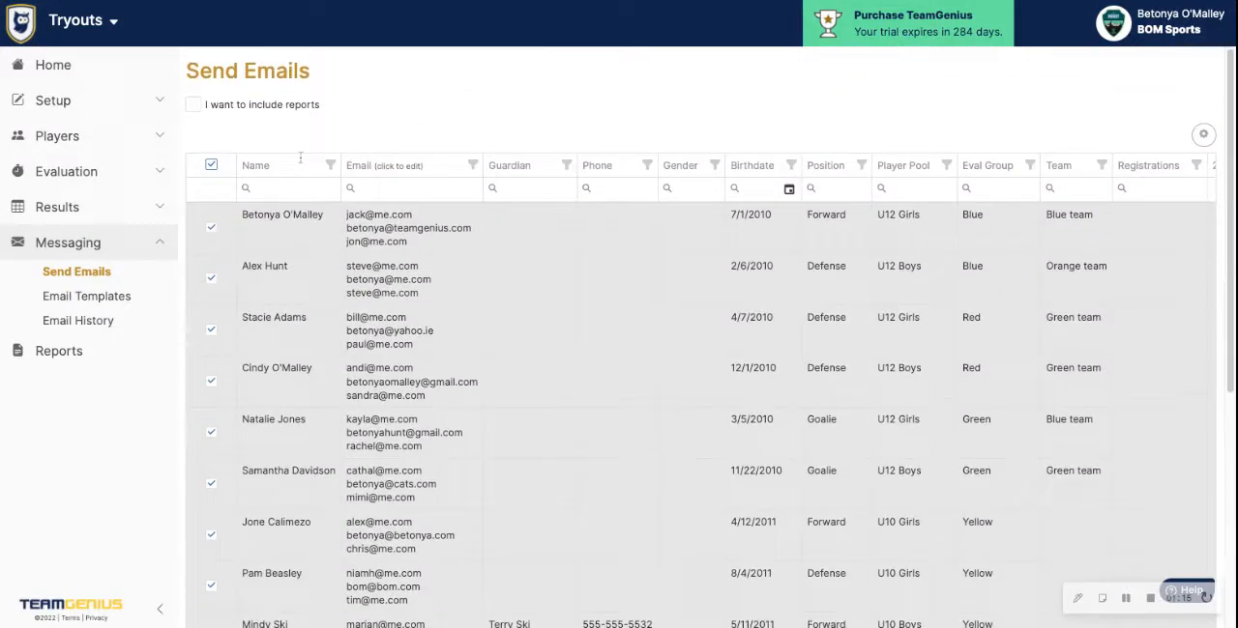
left_click(211, 164)
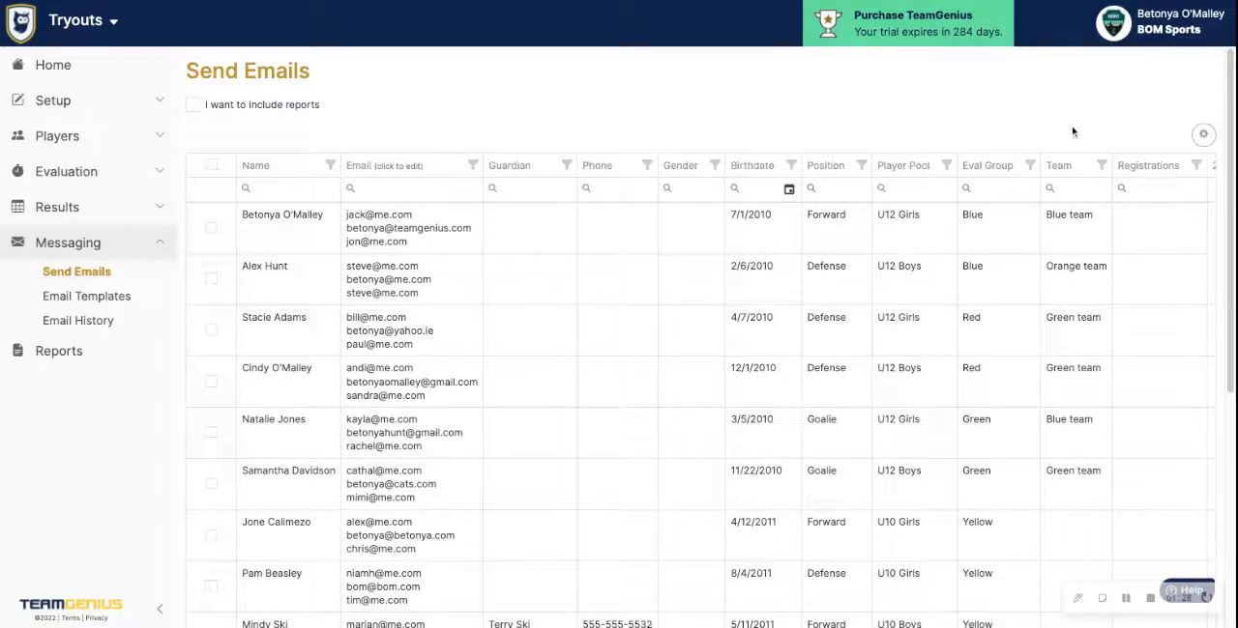
Filter the recipient list by team to Blue team and select all the listed players
left_click(1101, 167)
left_click(963, 263)
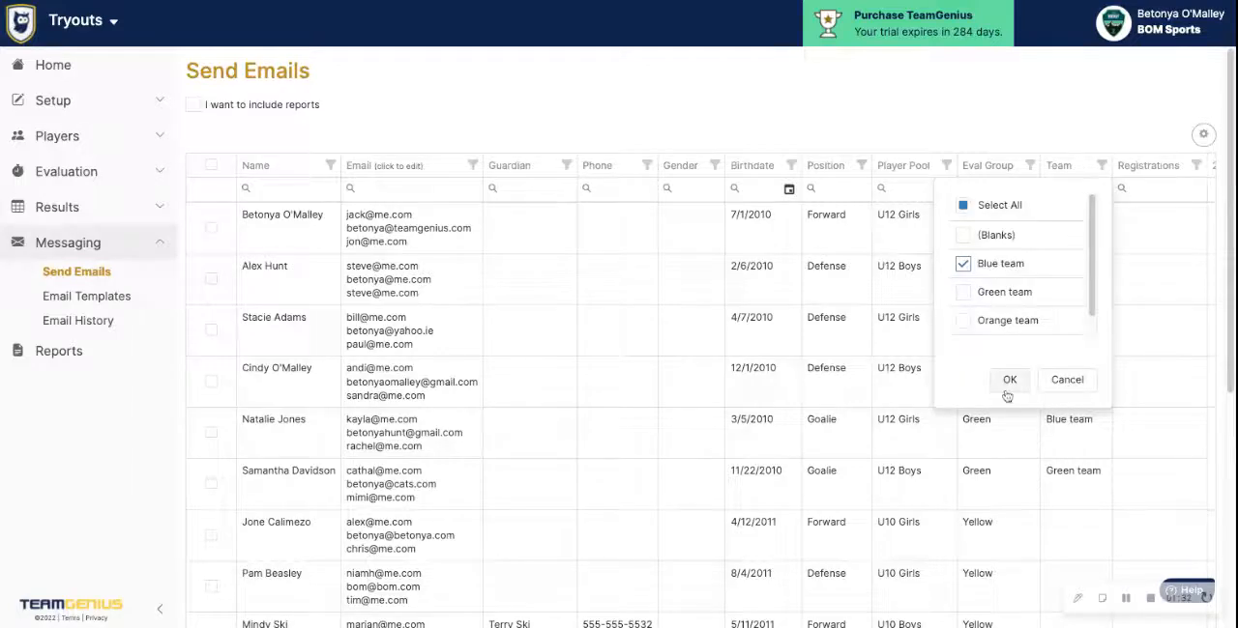
left_click(1009, 380)
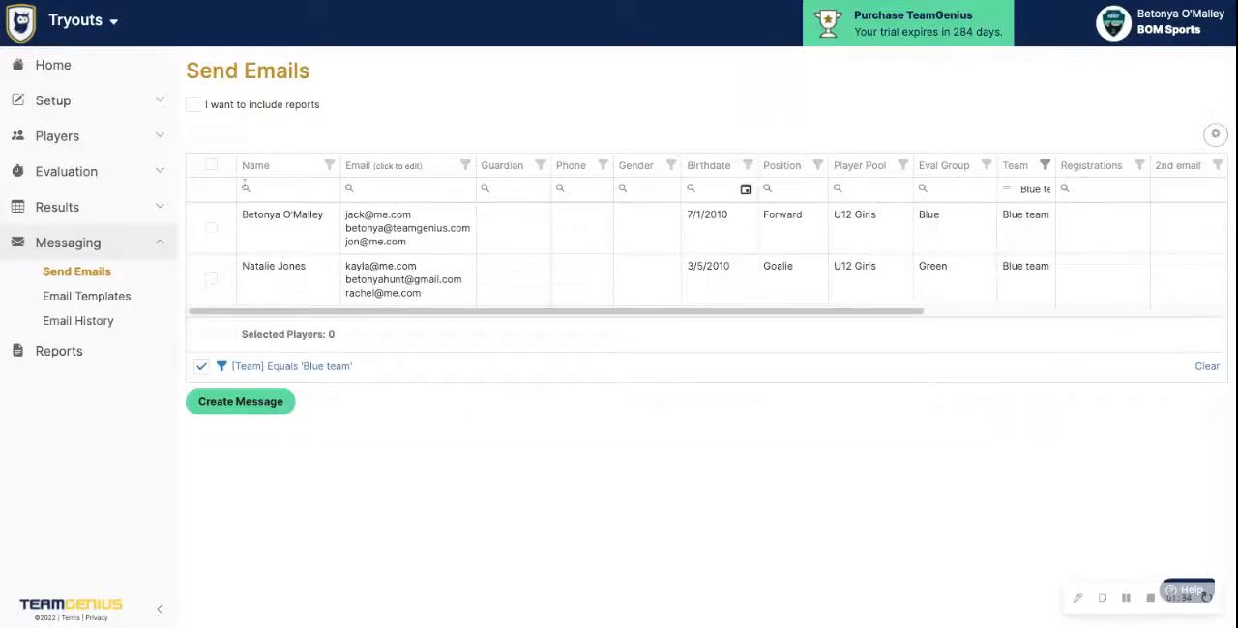
left_click(211, 165)
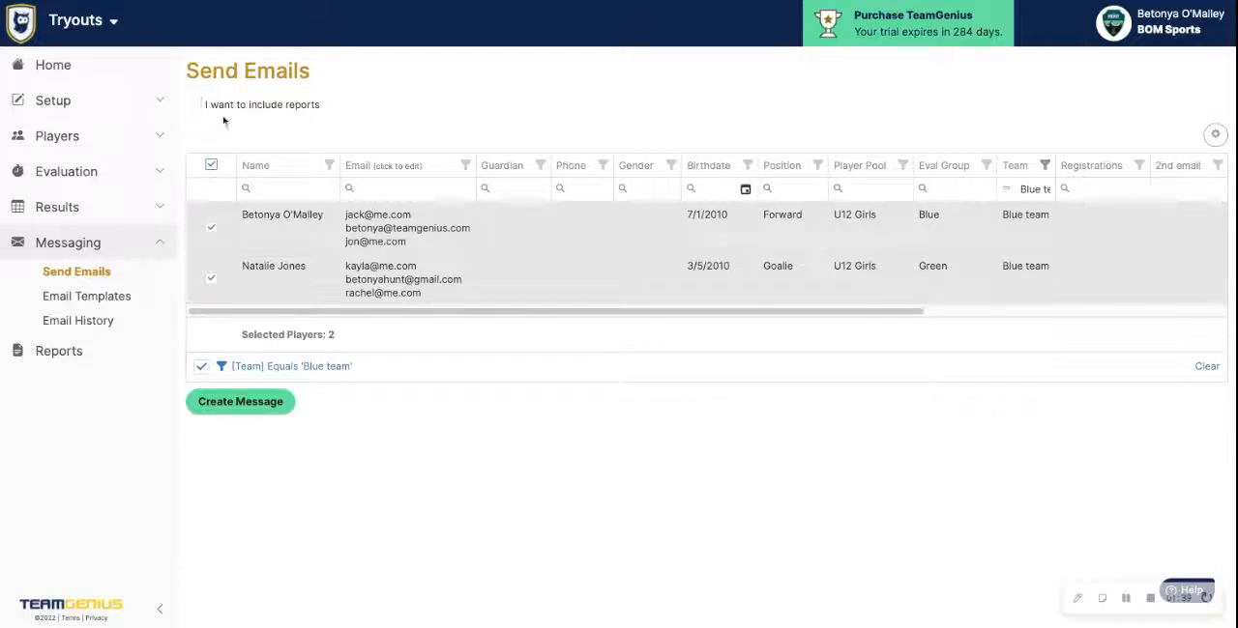
Include reports with the email and create a message for the selected players
left_click(195, 106)
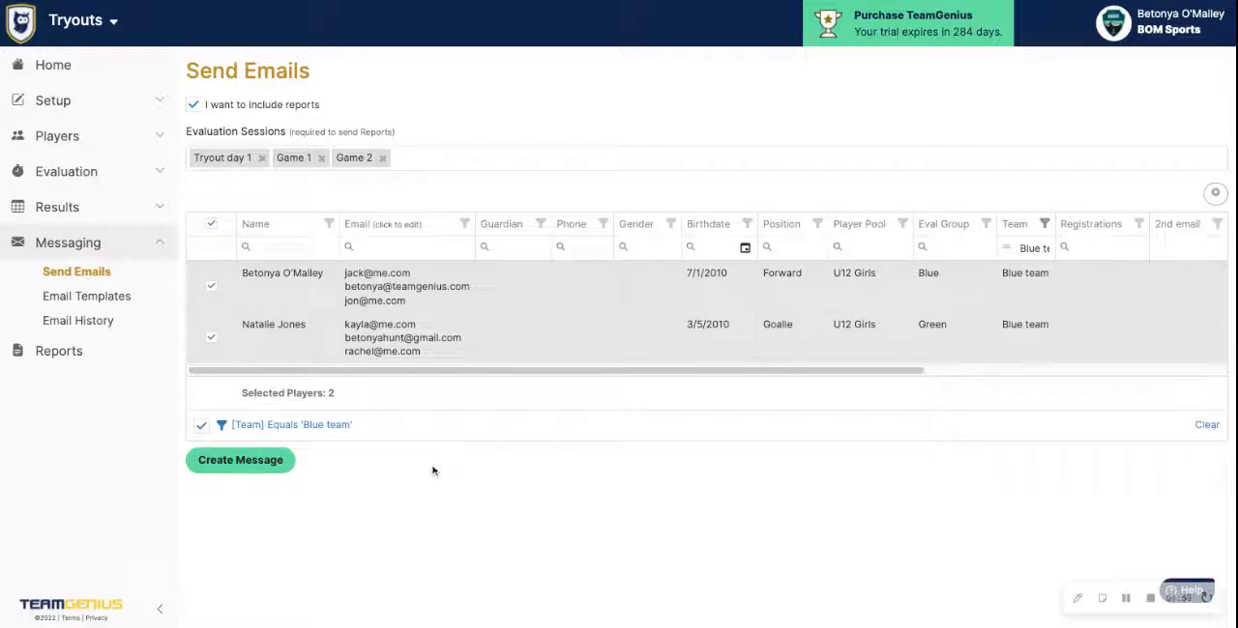
left_click(234, 463)
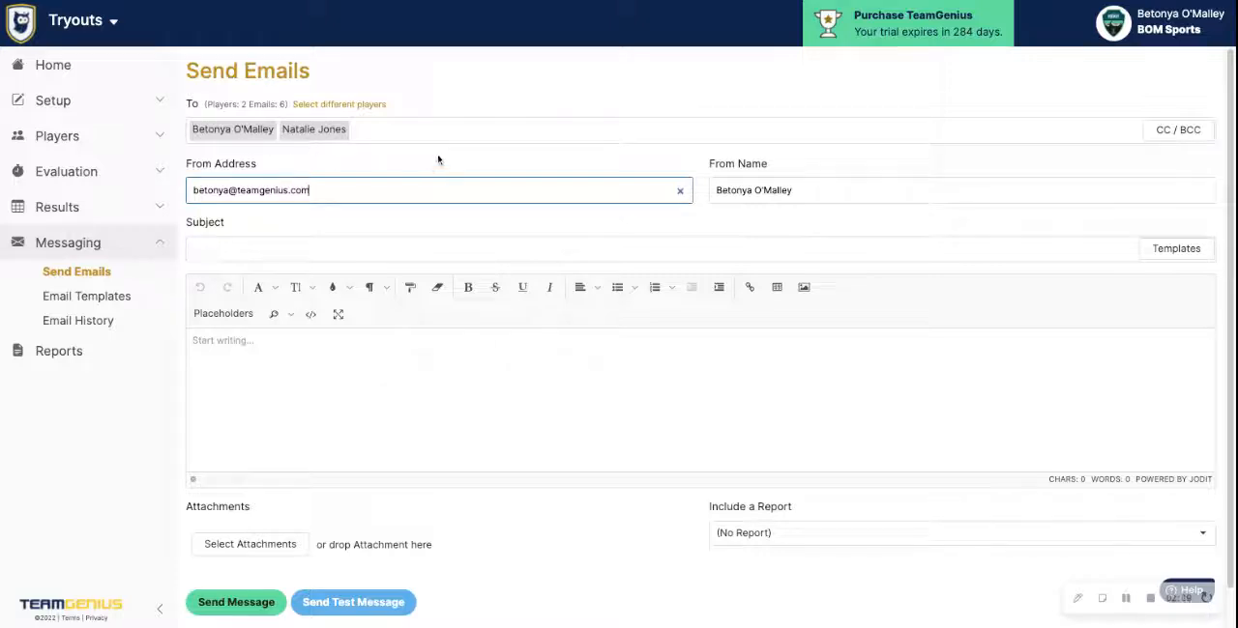
Check the sender address and sender name, and show and hide the CC and BCC fields
triple_click(281, 191)
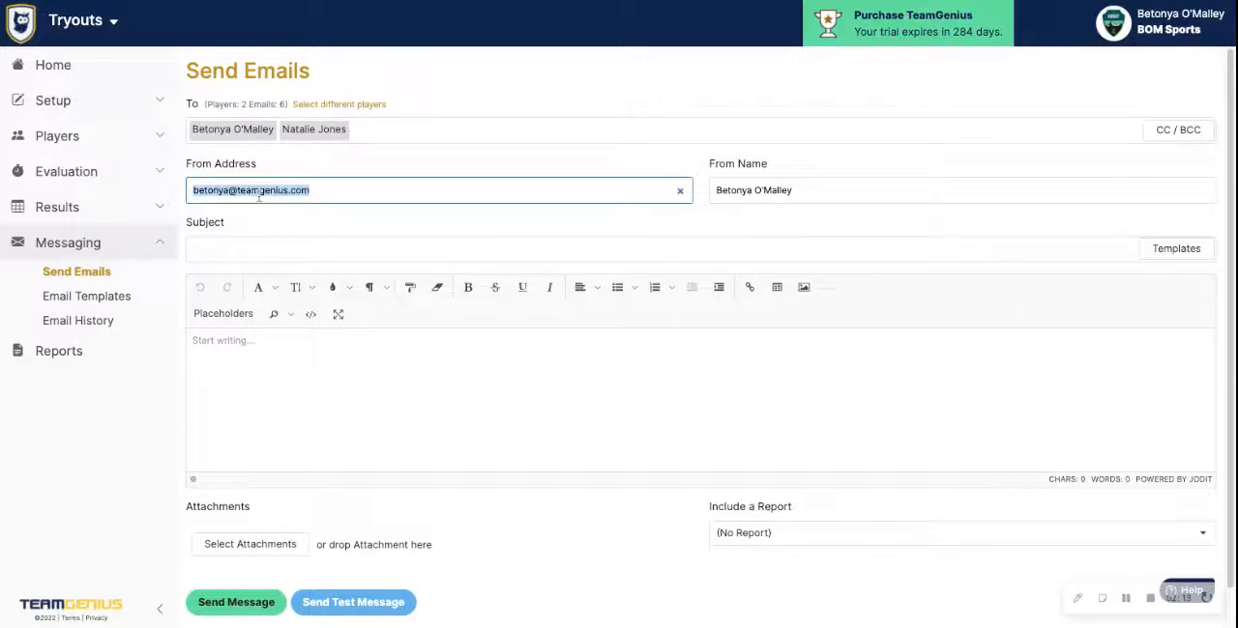
triple_click(752, 192)
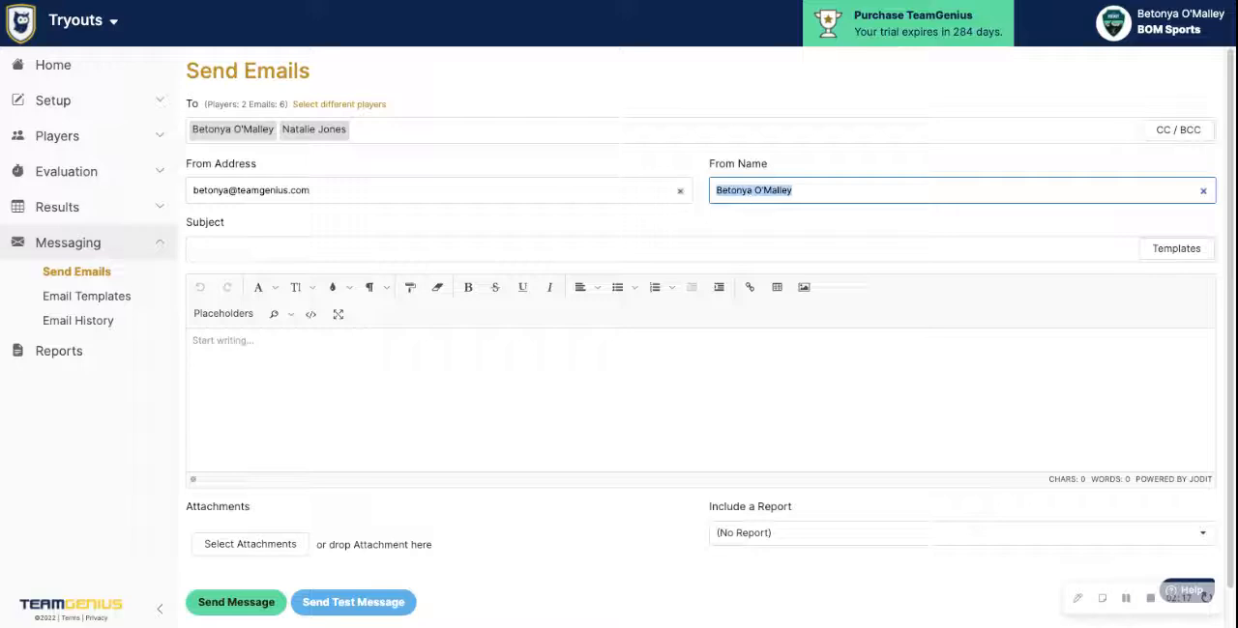
key("Tab")
left_click(1167, 136)
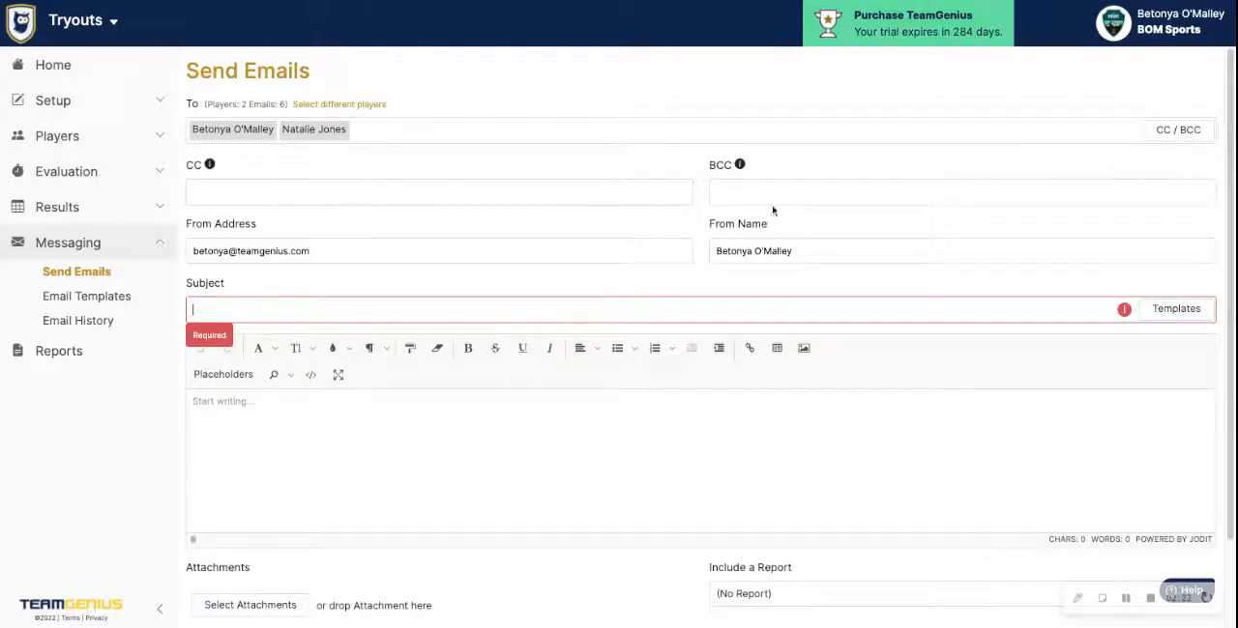
left_click(1157, 132)
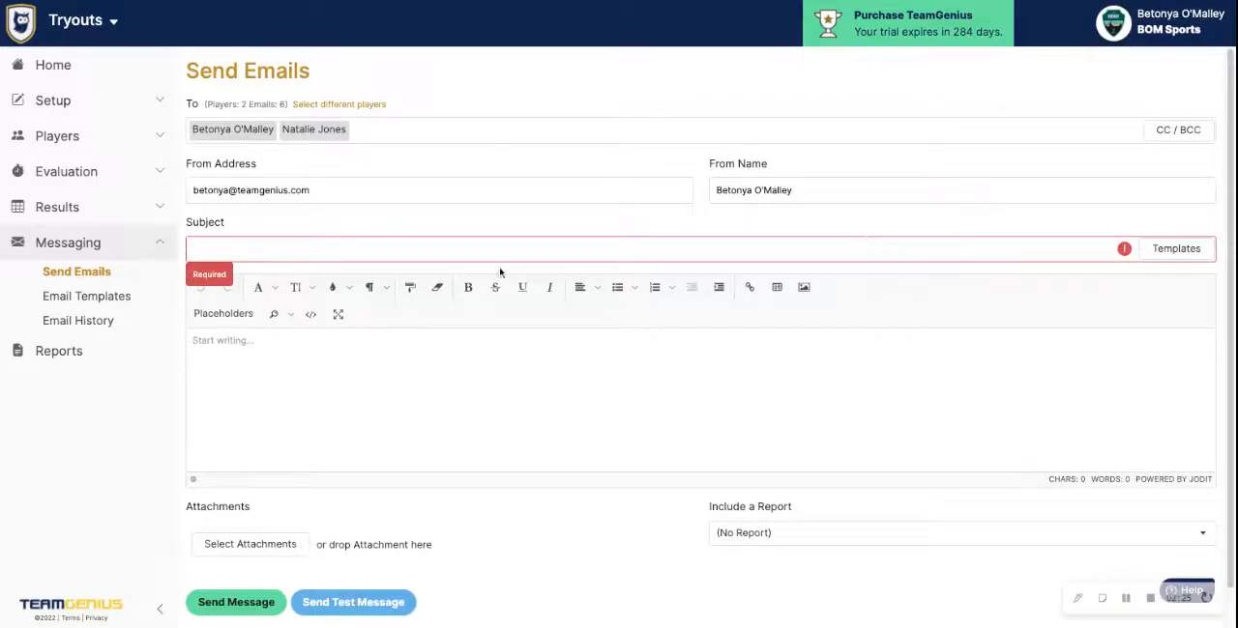
Fill the message from the Player Feedback template and delete the two images below "Thank you!"
left_click(283, 378)
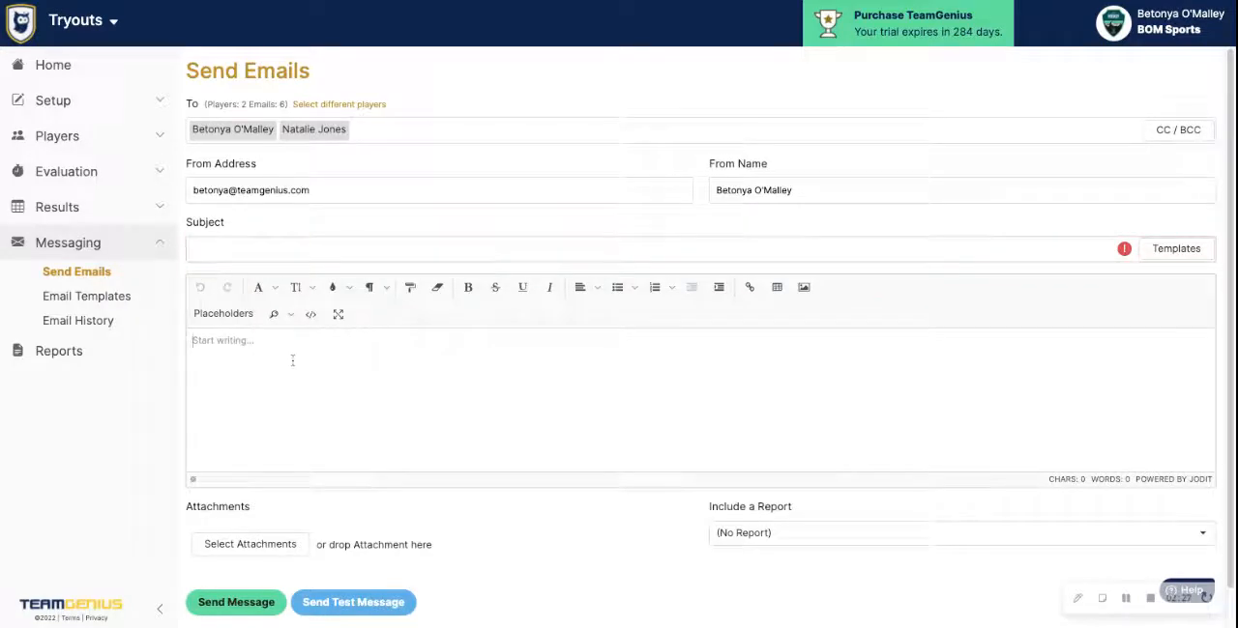
left_click(1174, 254)
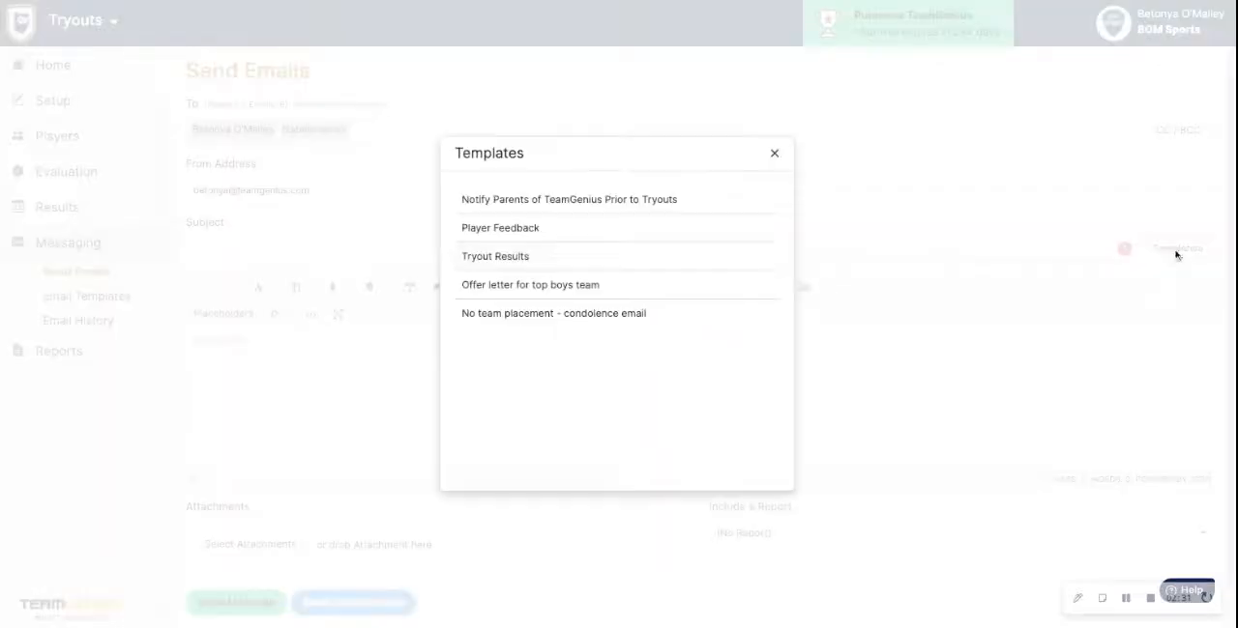
left_click(495, 232)
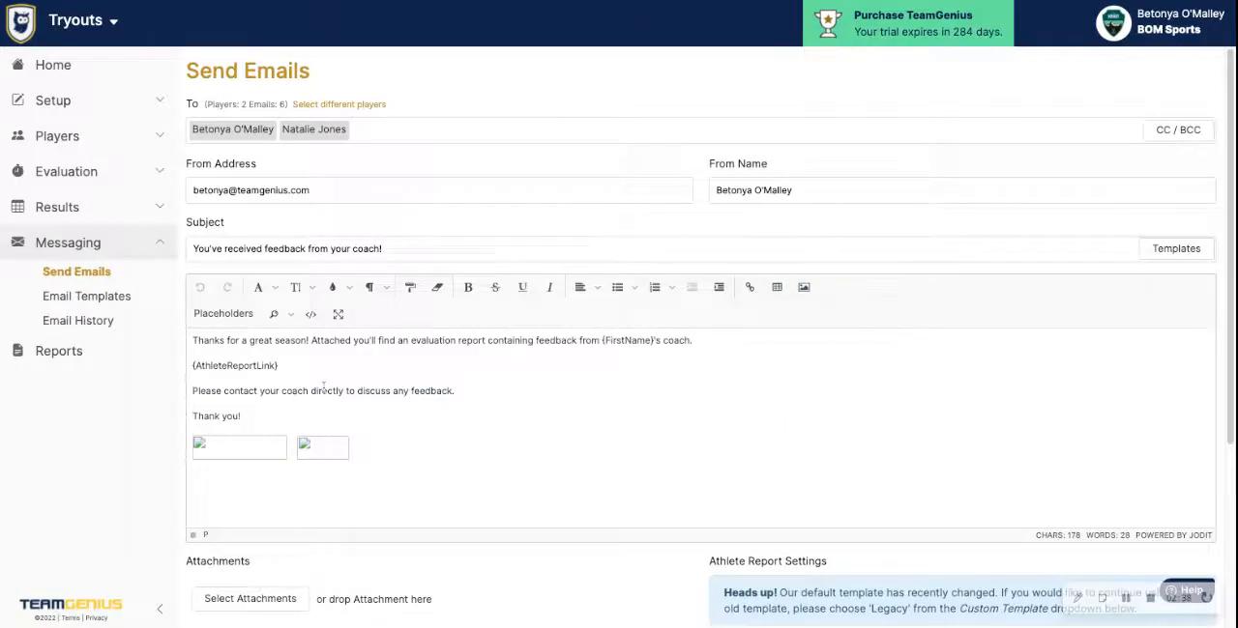
triple_click(390, 447)
key("BackSpace")
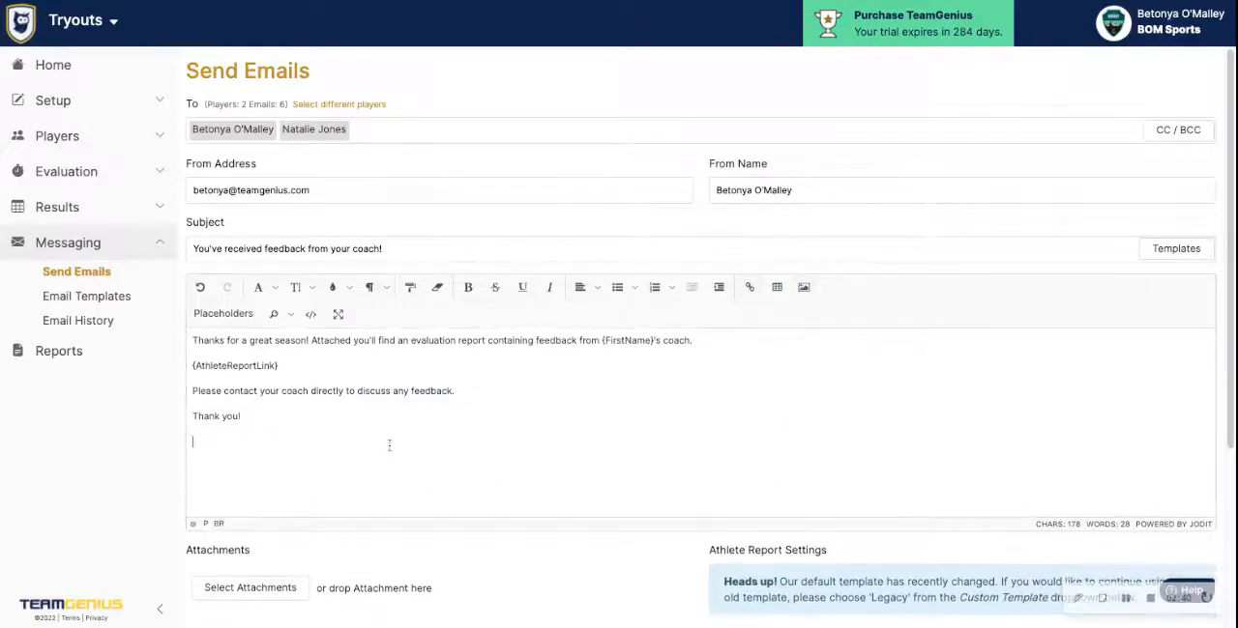
Examine the placeholders available for the message body, comparing them with the FirstName and AthleteReportLink placeholders already in the text
left_click(219, 322)
left_click(540, 360)
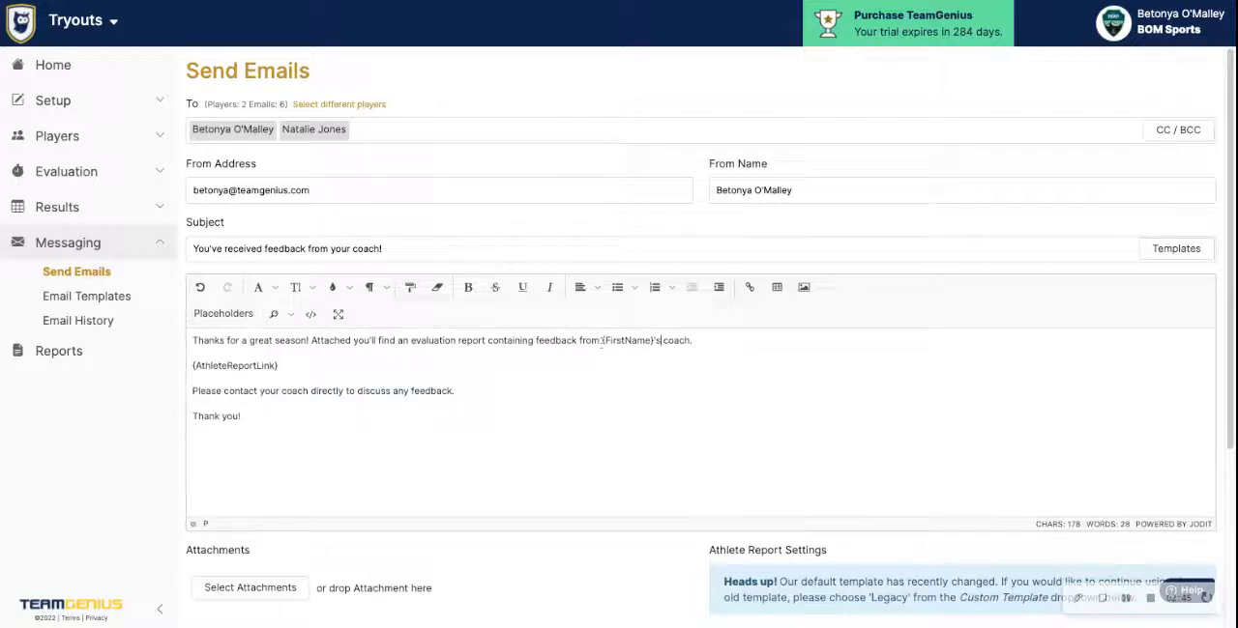
left_click(222, 315)
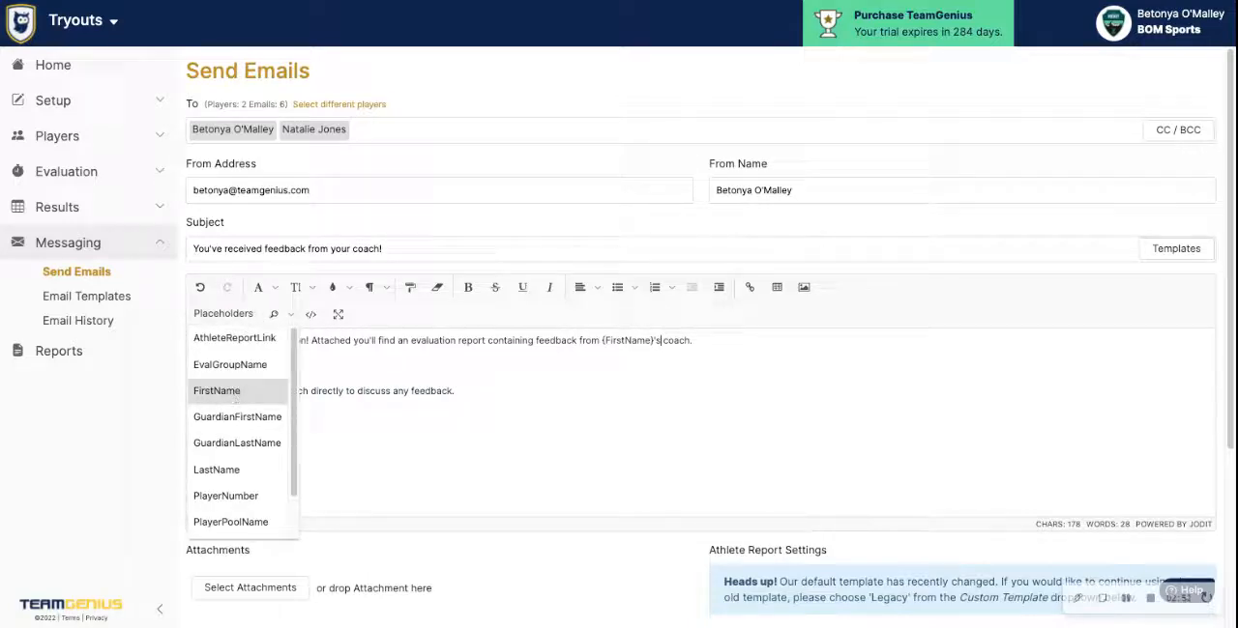
left_click(345, 374)
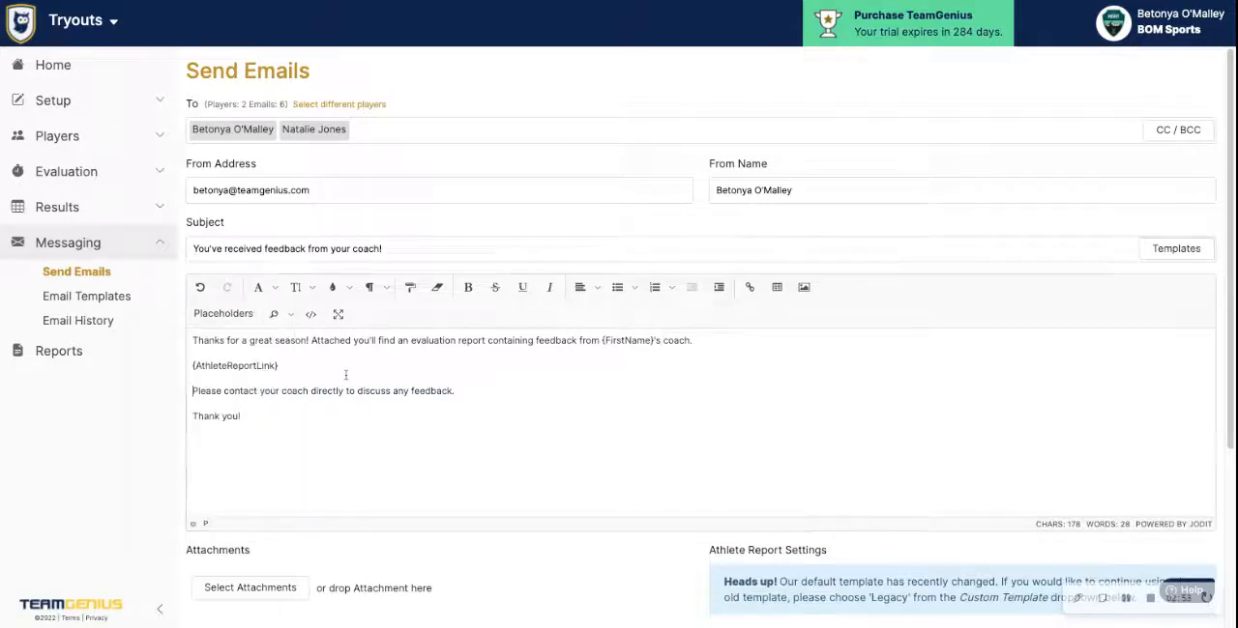
triple_click(283, 365)
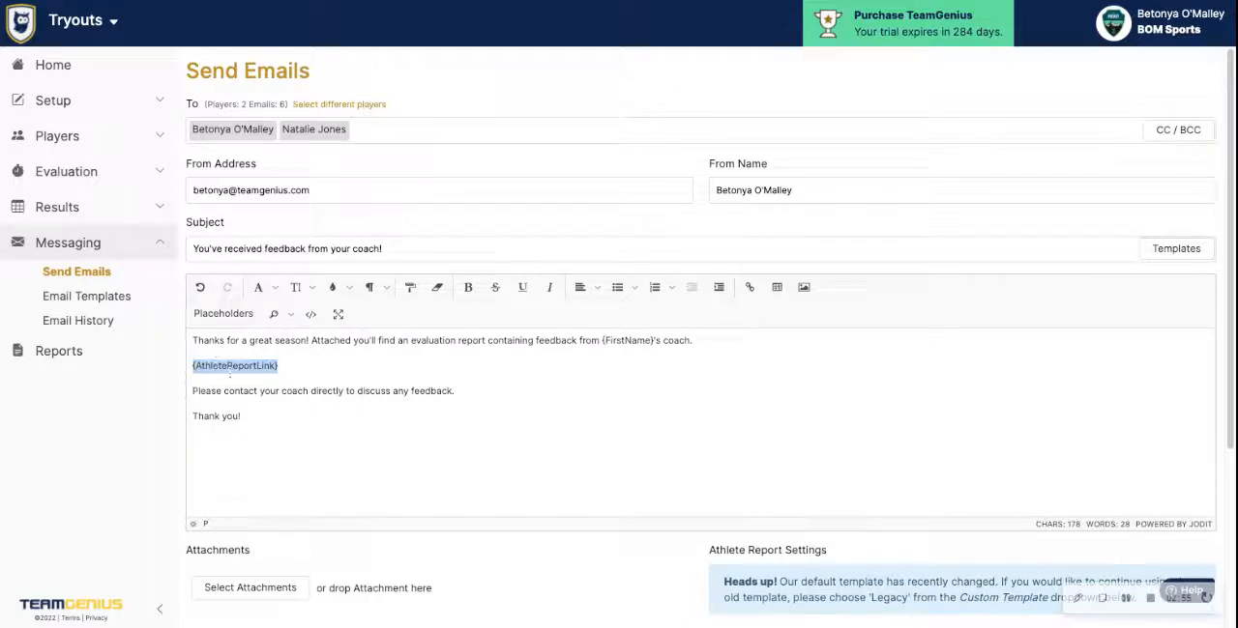
left_click(225, 315)
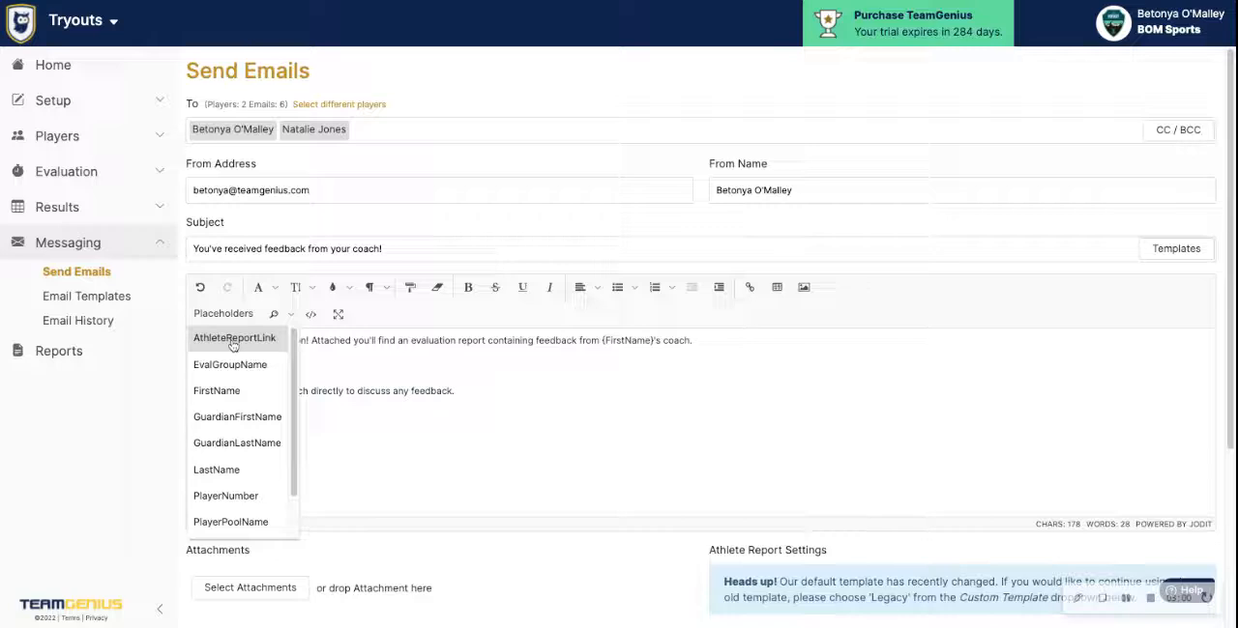
scroll(237, 390, "down", 1)
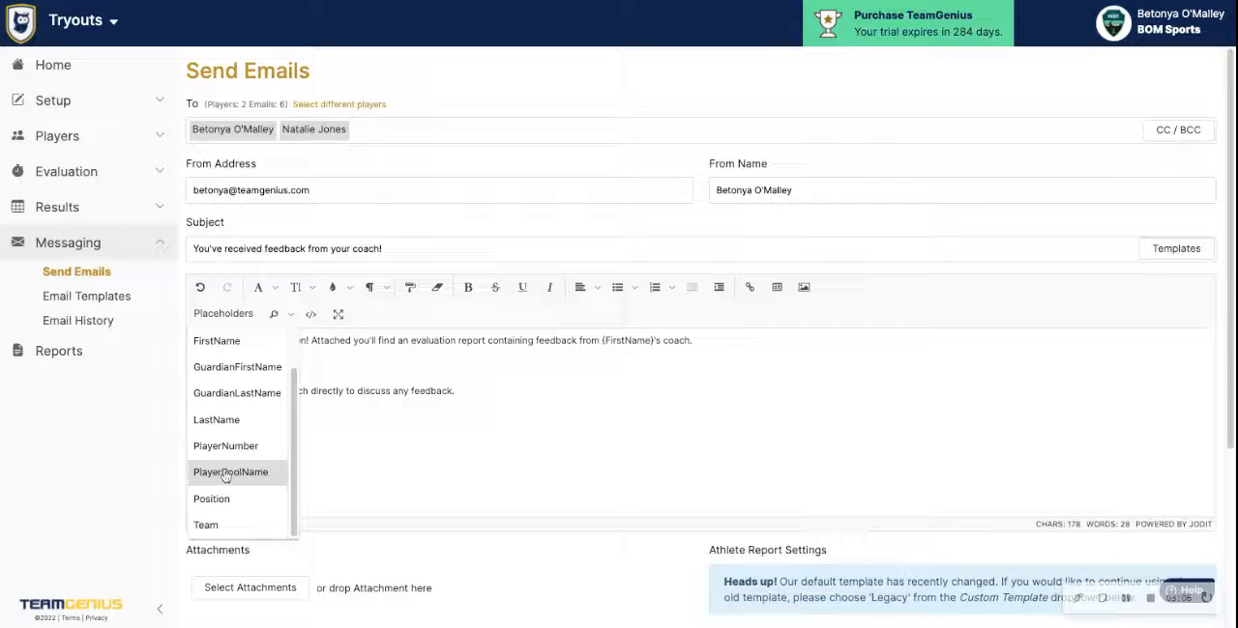
scroll(251, 445, "up", 1)
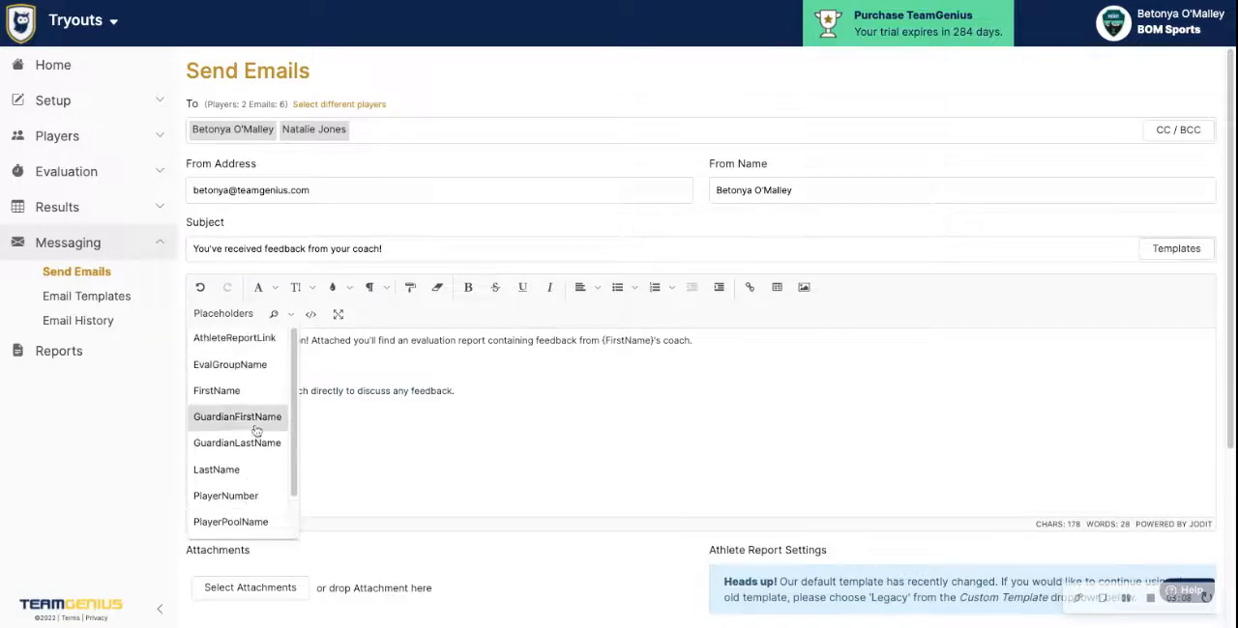
left_click(465, 367)
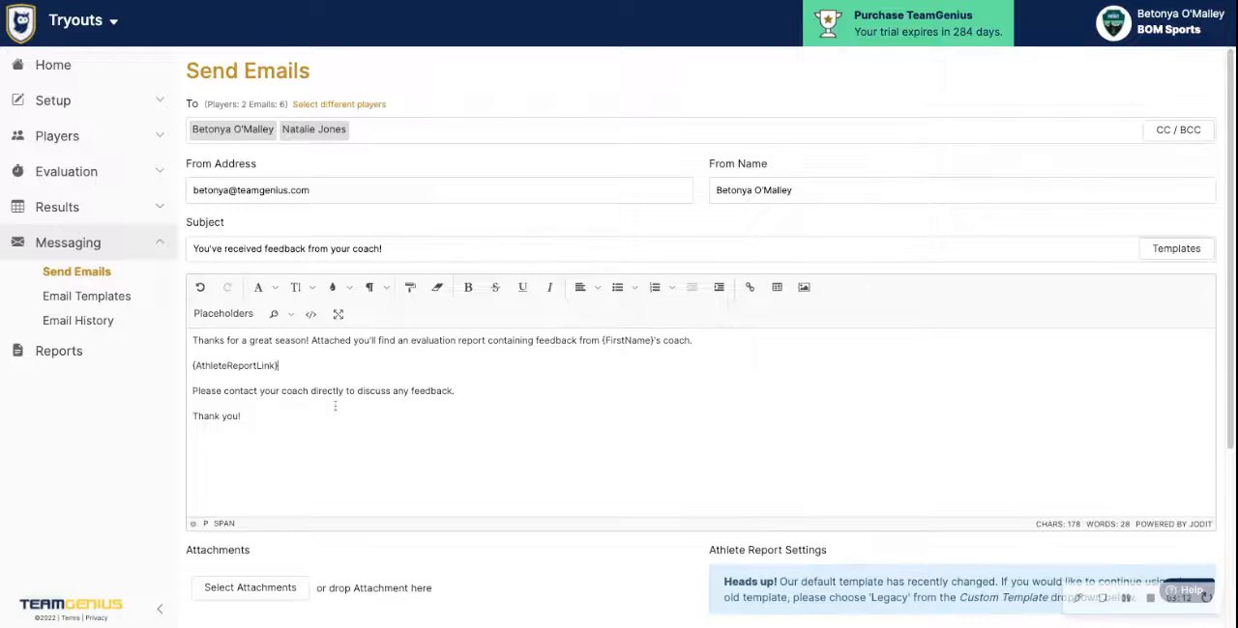
View the HTML source of the message body, and return to the formatted view
scroll(335, 406, "down", 1)
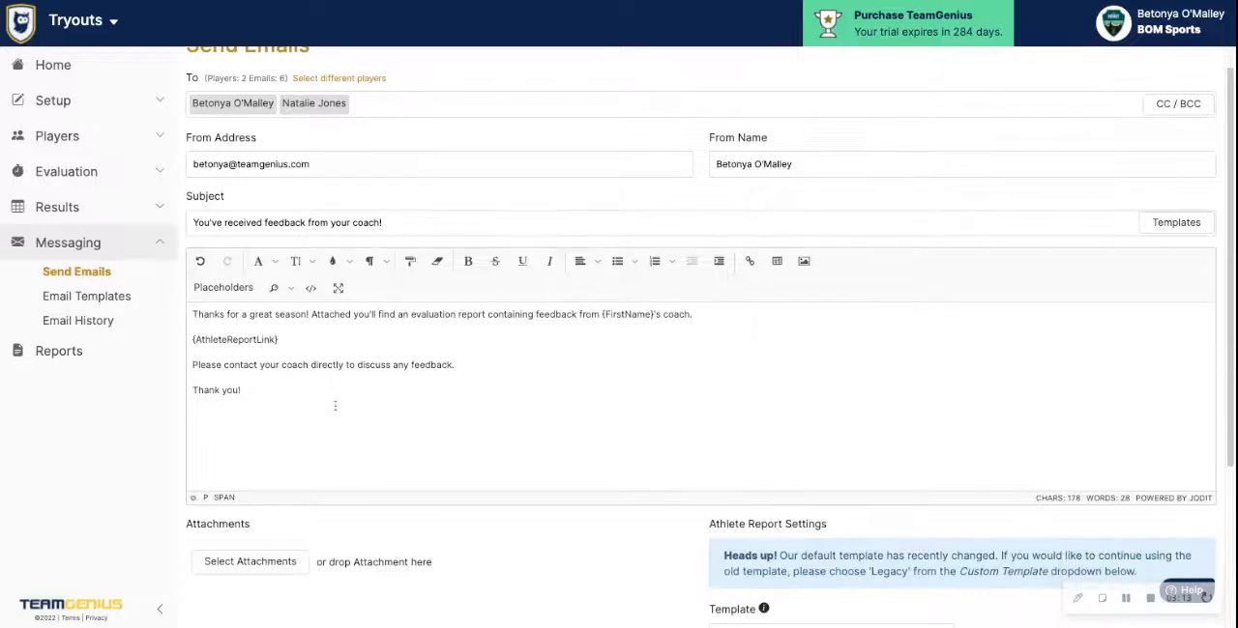
left_click(311, 289)
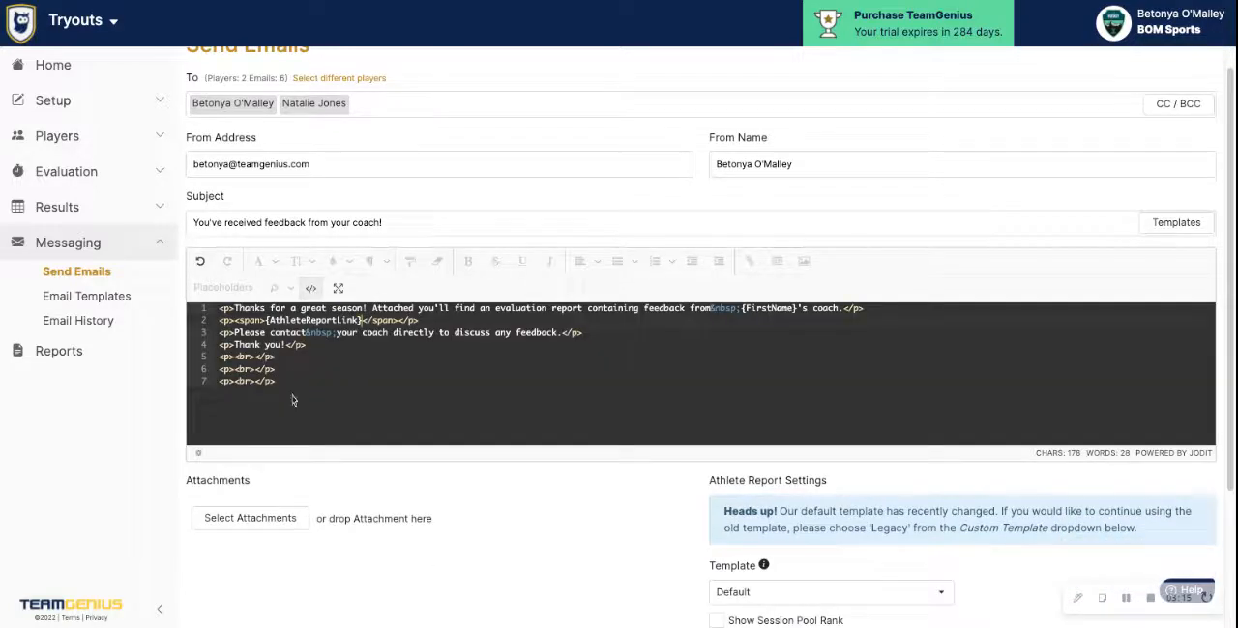
left_click(311, 288)
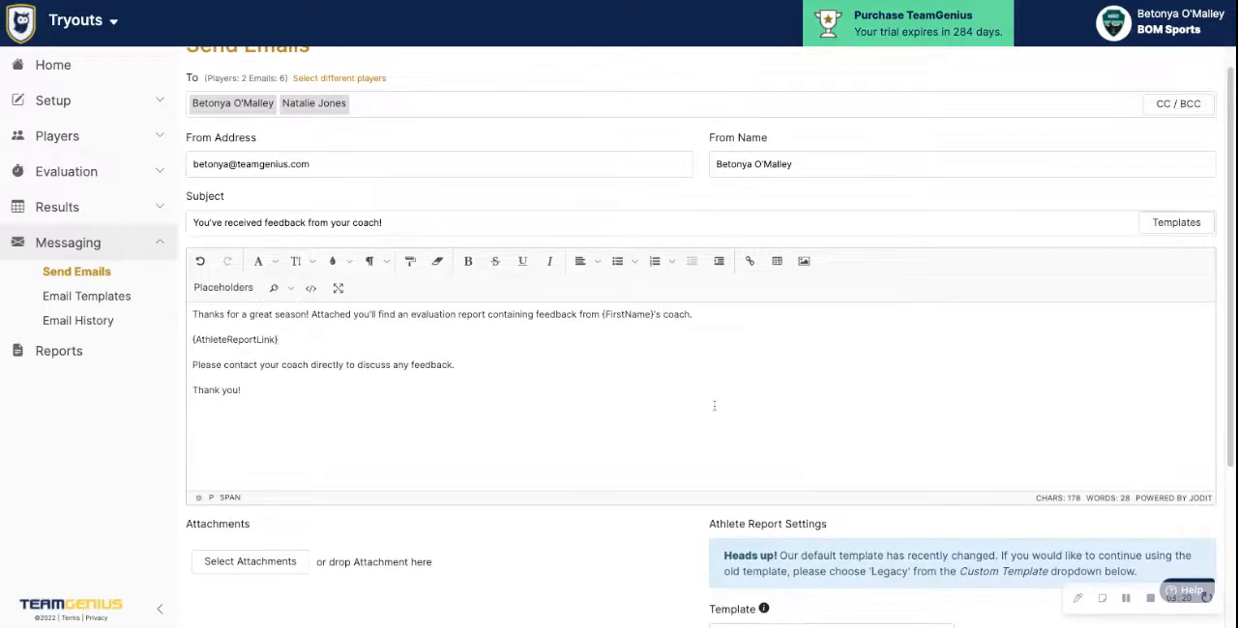
View the report templates available in the athlete report settings, keeping the Default template
scroll(713, 406, "down", 3)
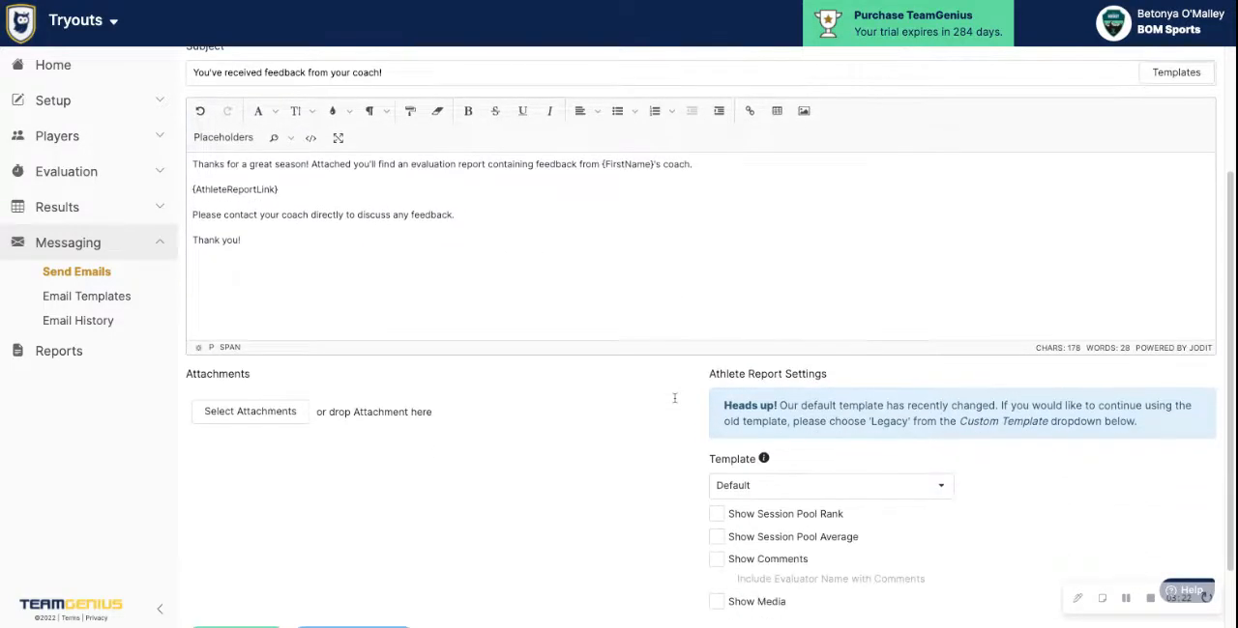
scroll(674, 398, "down", 1)
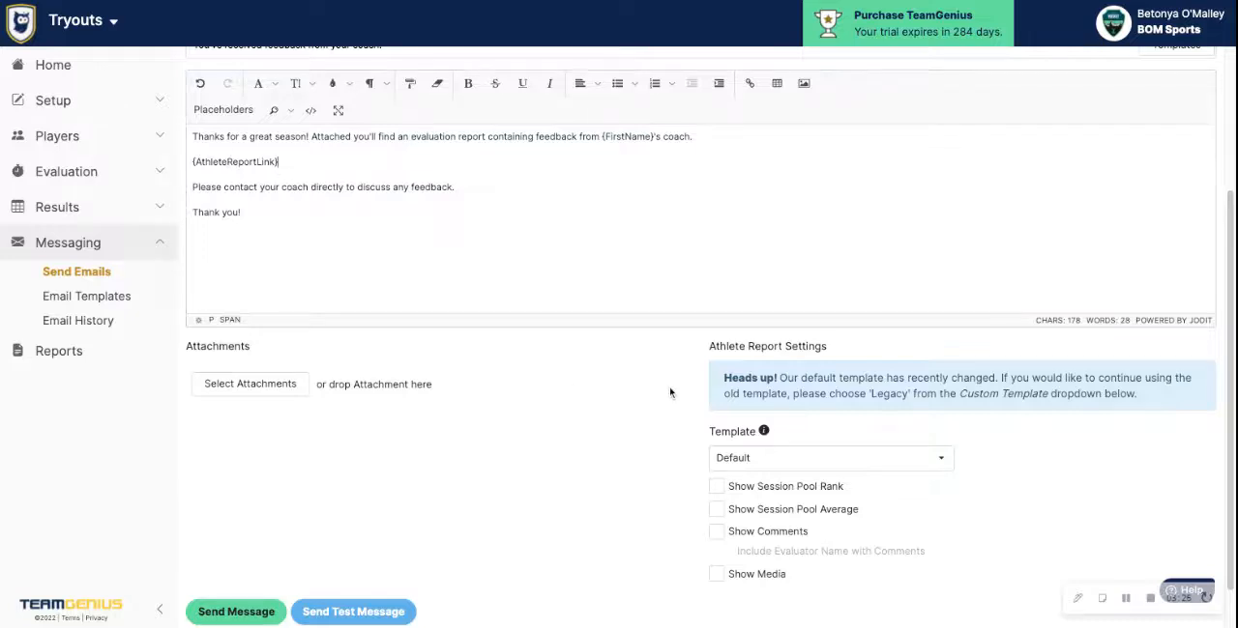
scroll(671, 395, "down", 1)
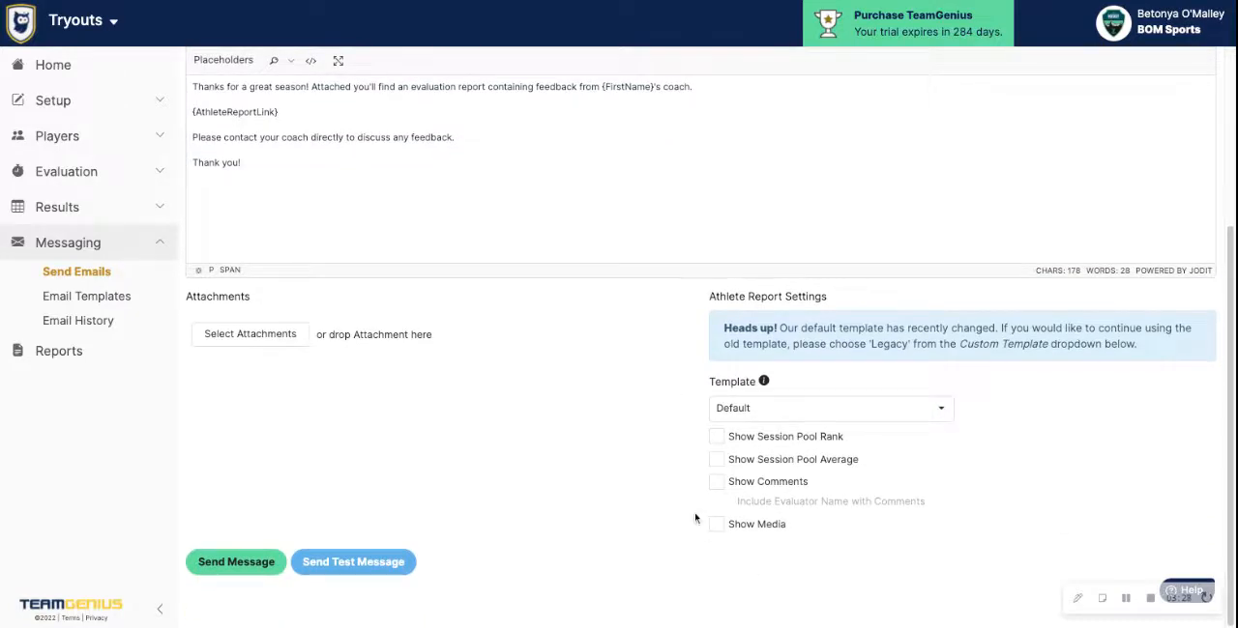
left_click(781, 414)
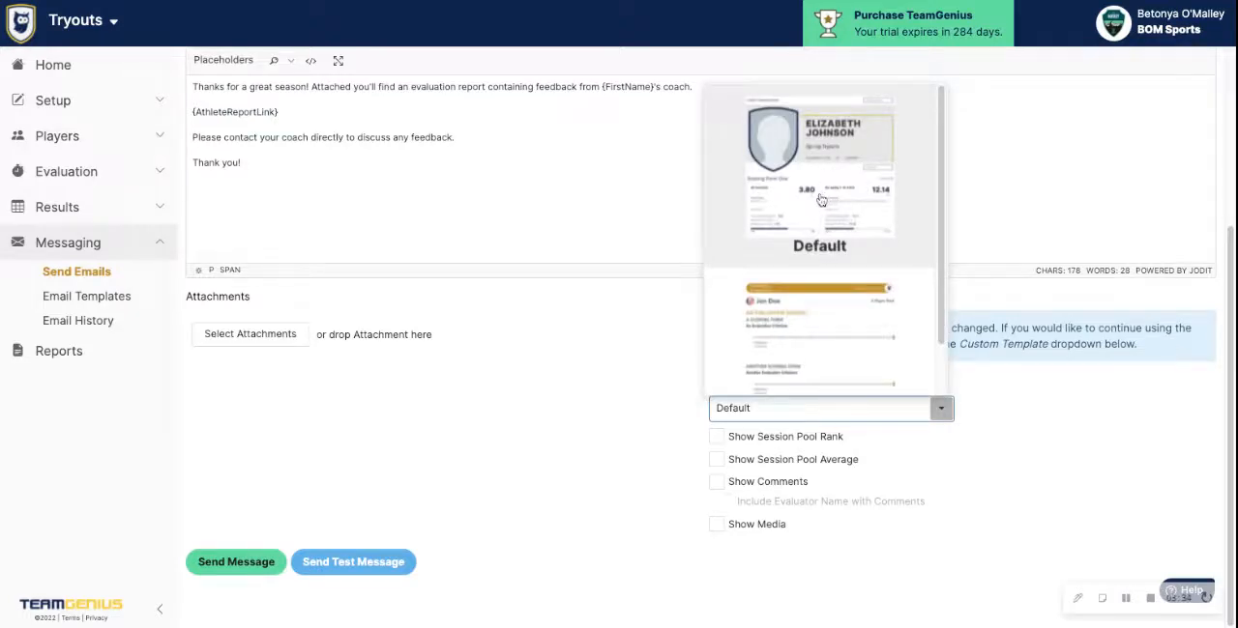
left_click(684, 402)
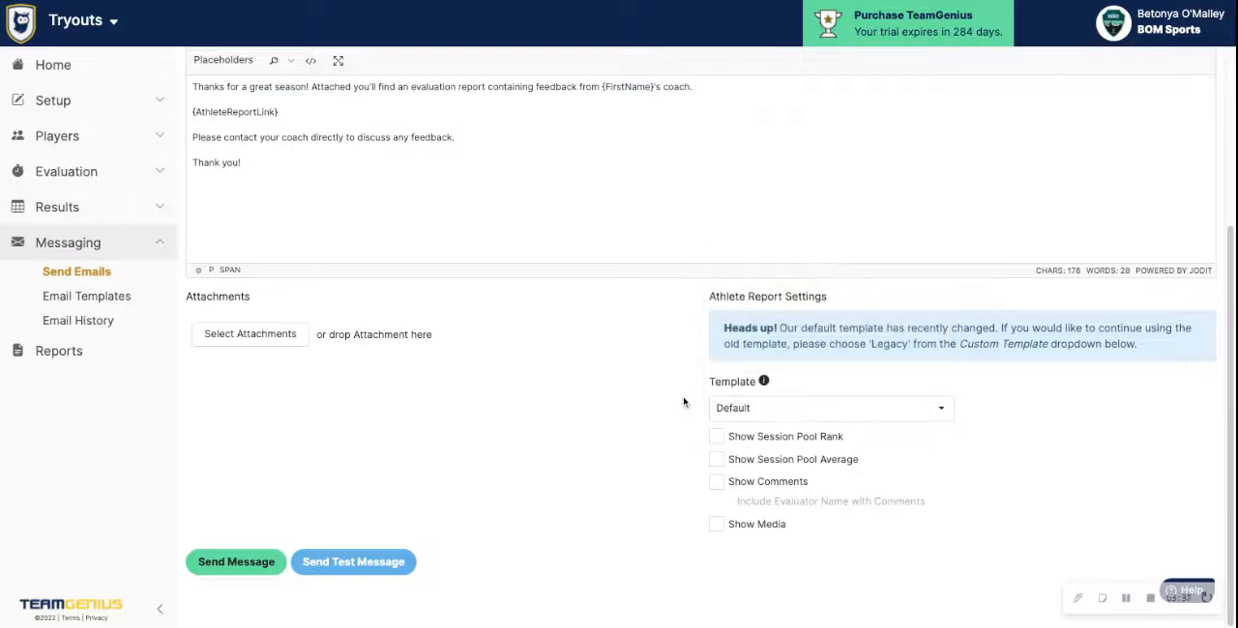
Turn on comments with evaluator names, session pool average and session pool rank for the athlete report, and turn them all off again
left_click(717, 481)
left_click(726, 504)
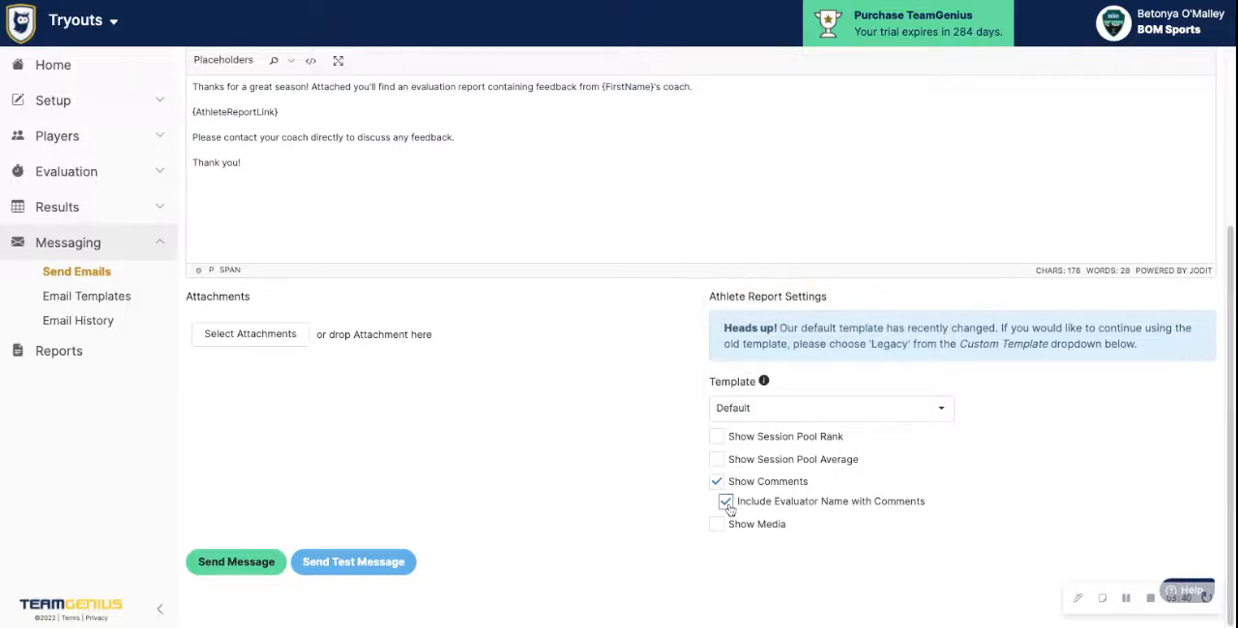
left_click(717, 460)
left_click(716, 438)
left_click(717, 437)
left_click(717, 459)
left_click(716, 481)
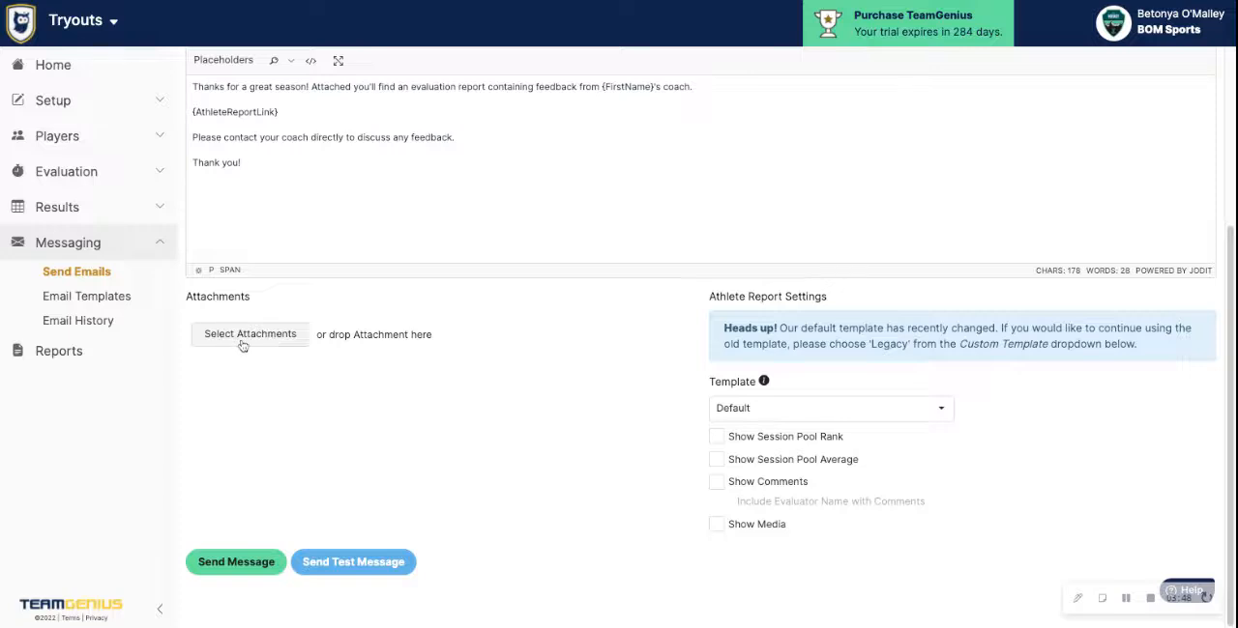
Open the test message settings, check which players' information can be used, and close them without sending
scroll(329, 353, "up", 1)
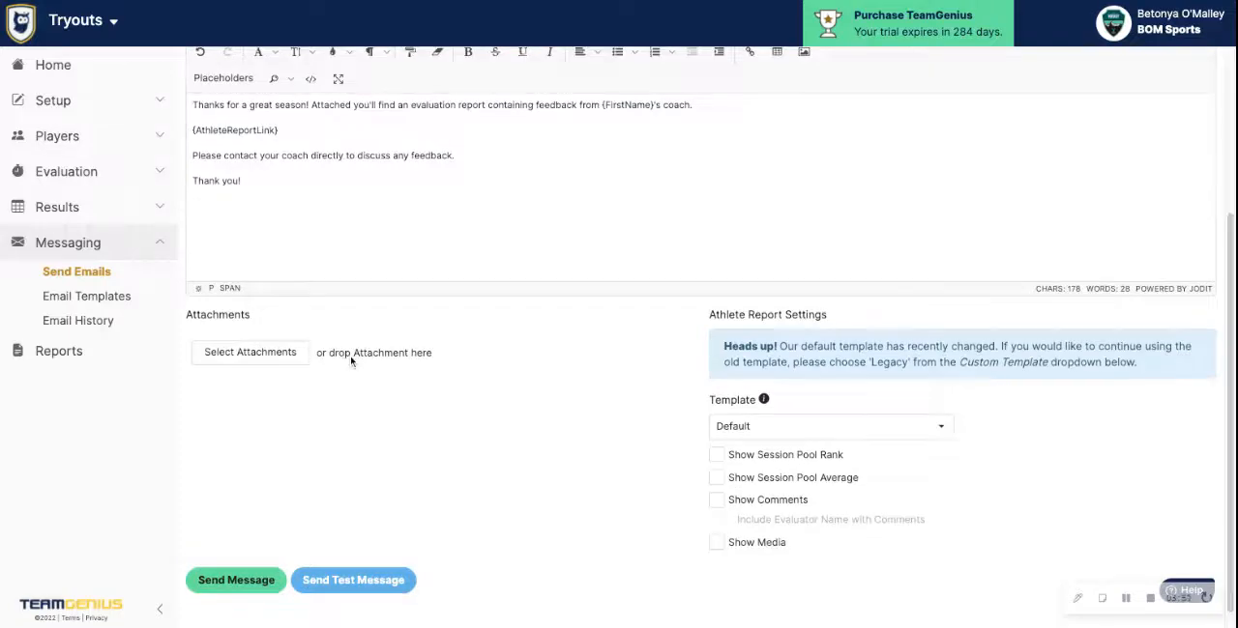
scroll(352, 361, "down", 1)
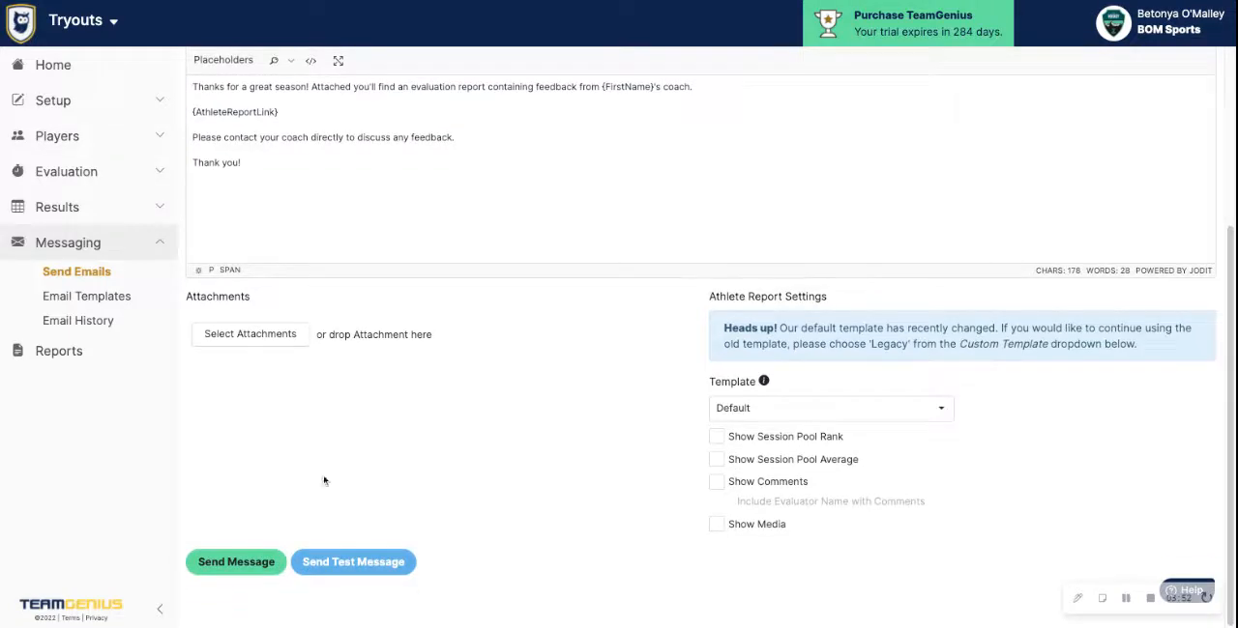
left_click(351, 566)
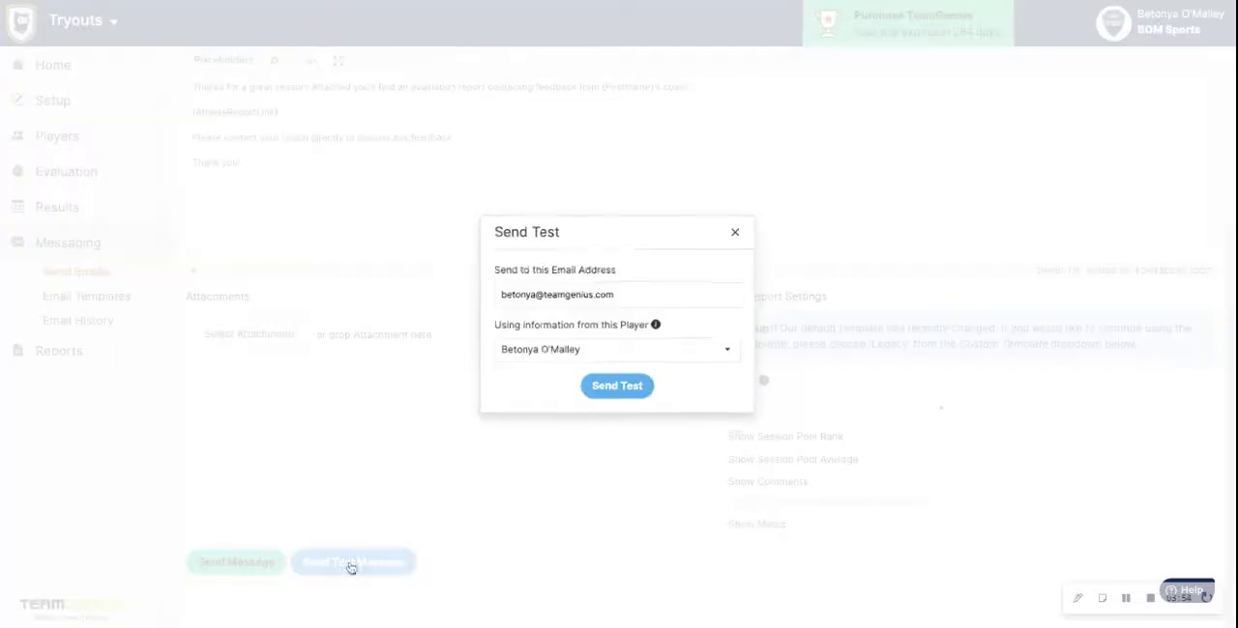
left_click(568, 350)
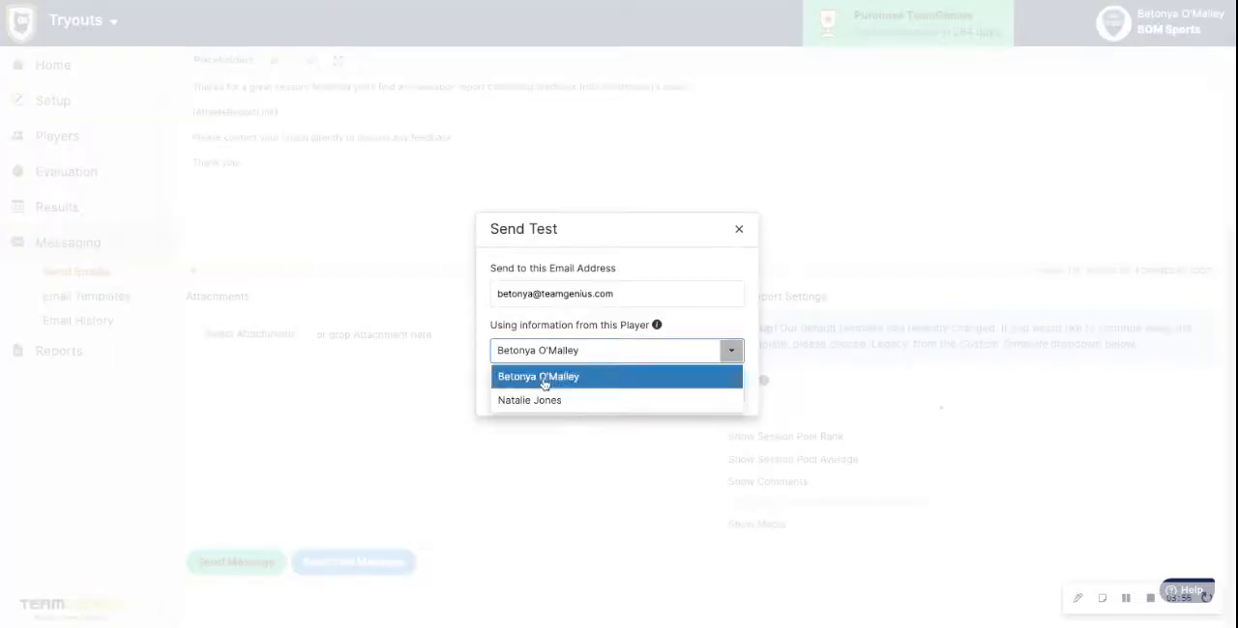
left_click(545, 377)
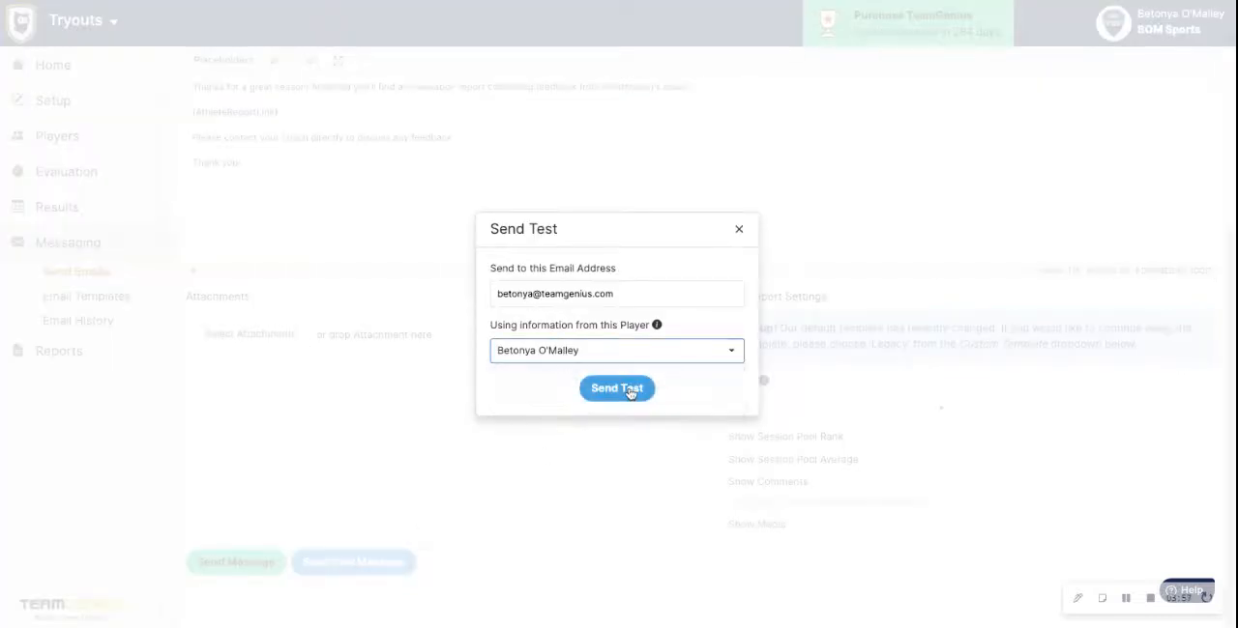
left_click(738, 229)
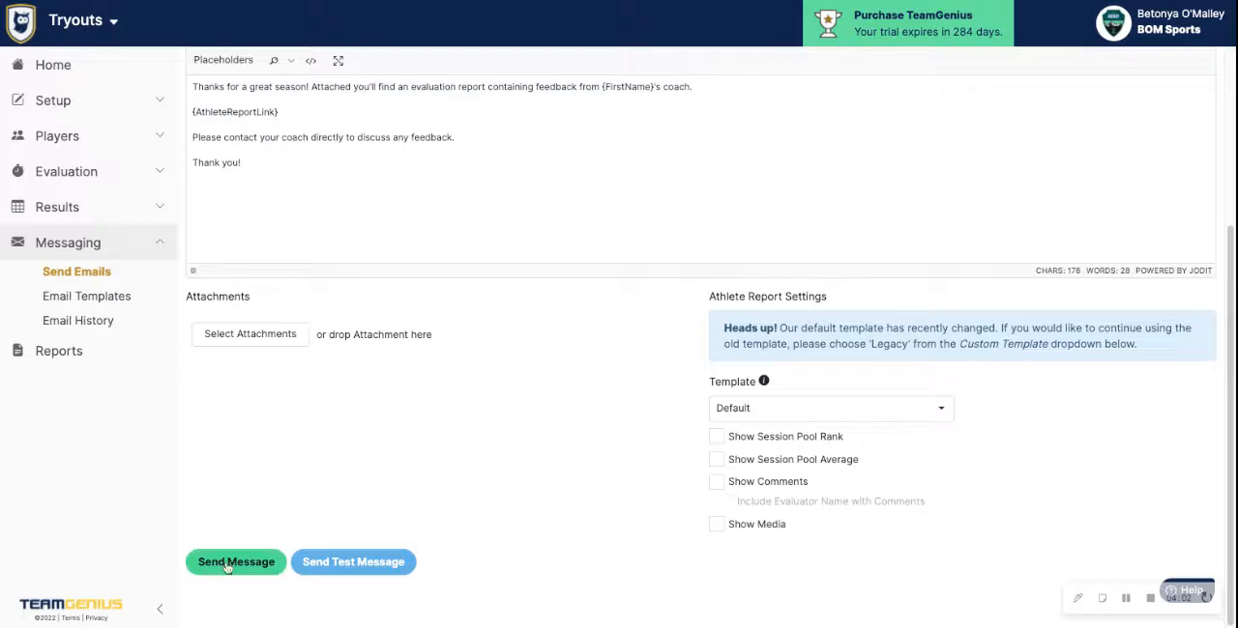
Return to the recipient selection, clear the Blue team filter, and select and deselect all players
scroll(300, 481, "up", 1)
scroll(301, 481, "up", 4)
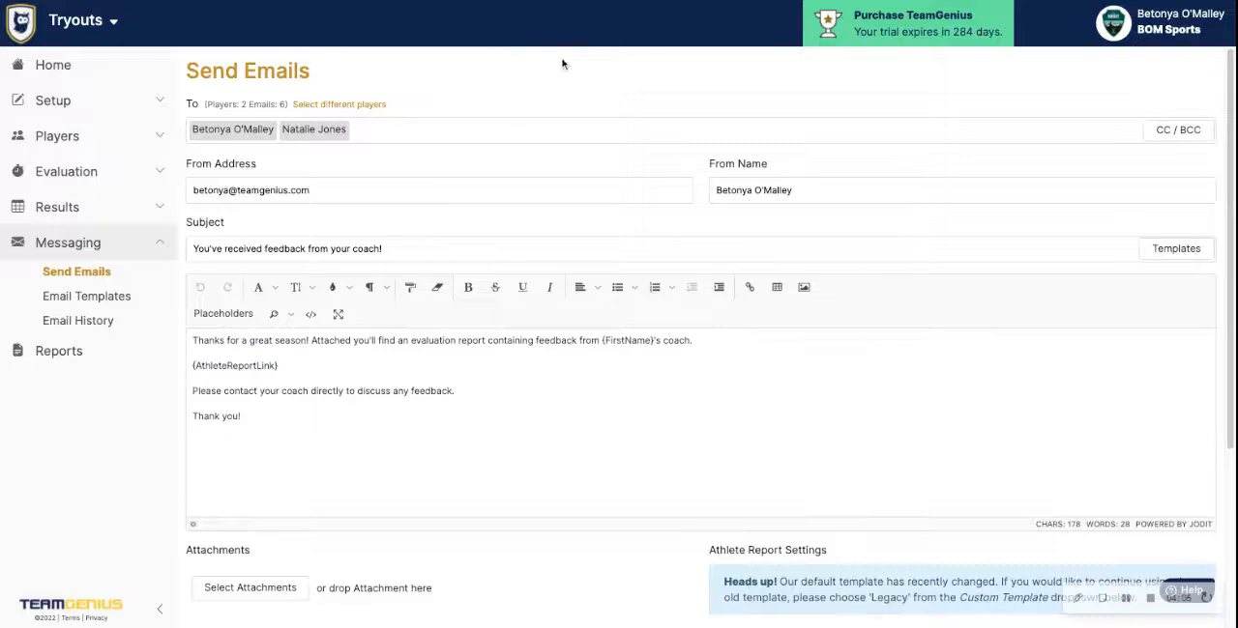
left_click(334, 104)
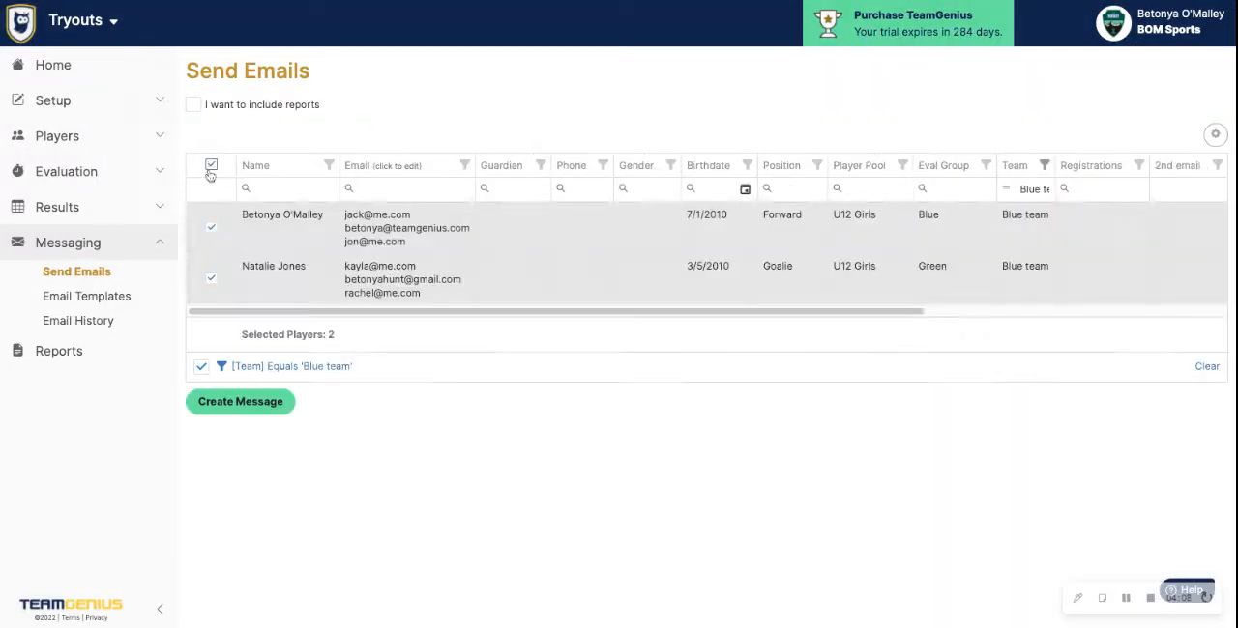
left_click(1206, 368)
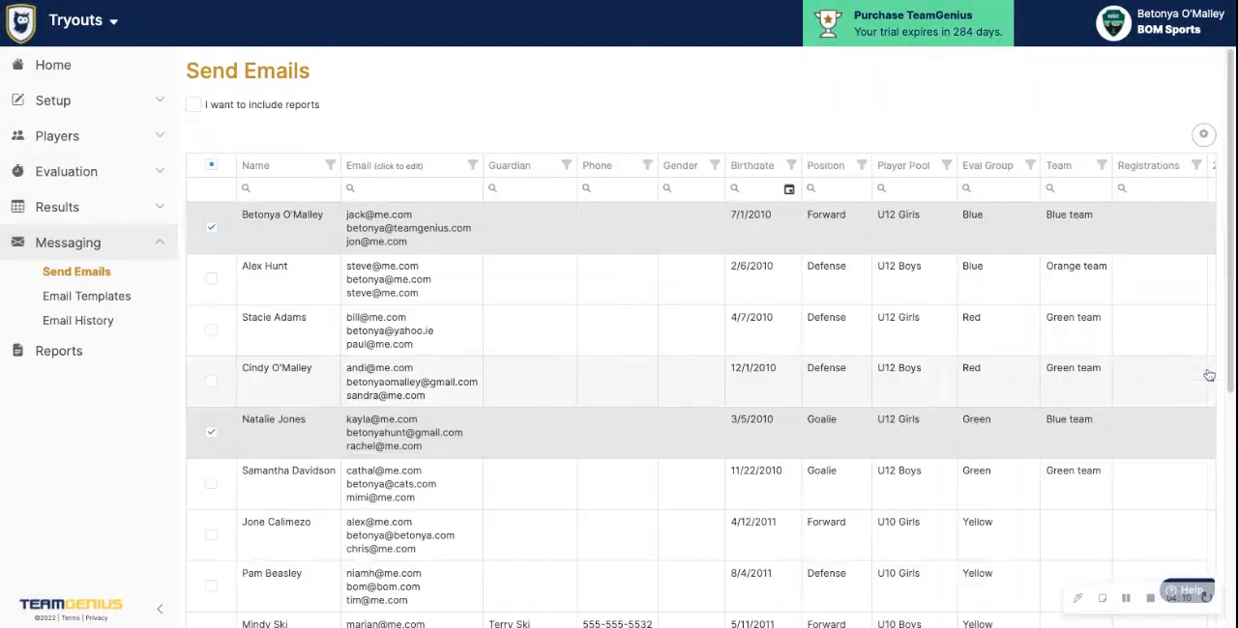
left_click(211, 164)
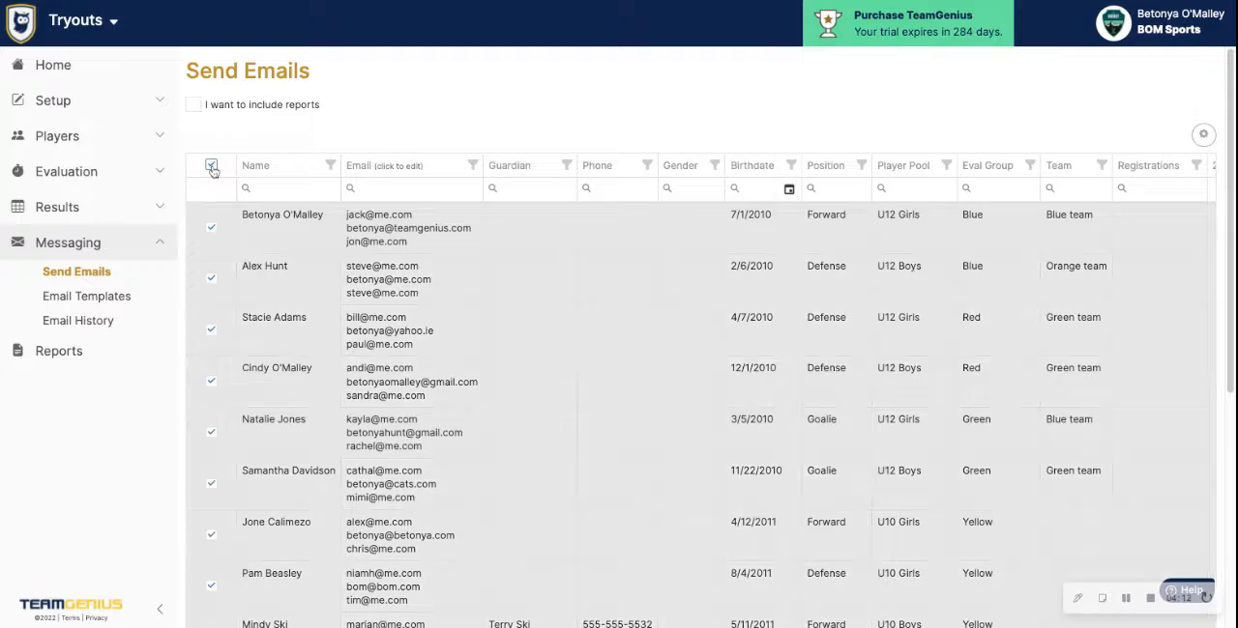
left_click(211, 164)
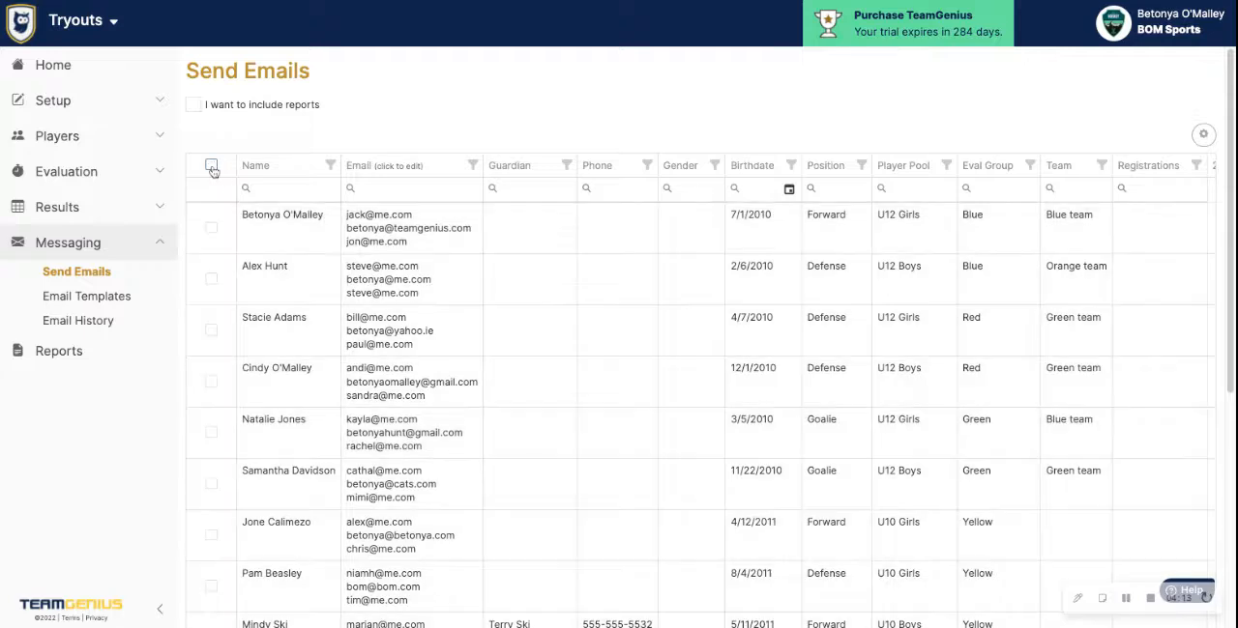
Open the Reports page and examine the evaluation, team placement and other reports, along with the messaging options
left_click(59, 351)
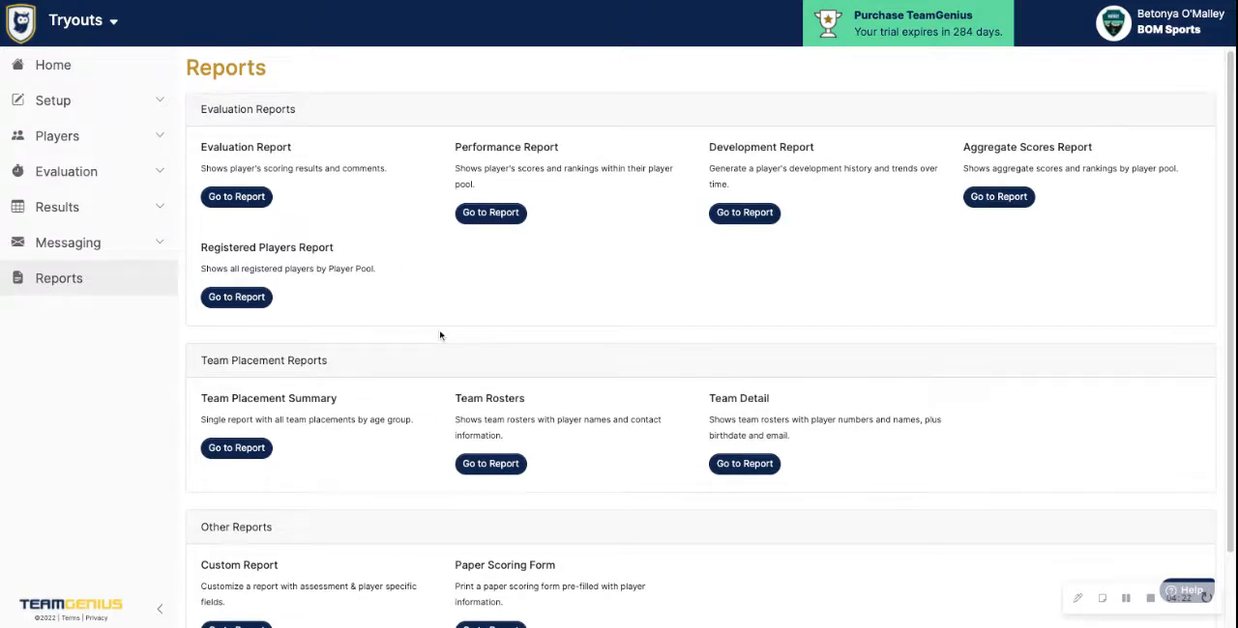
scroll(440, 335, "down", 2)
scroll(710, 334, "down", 1)
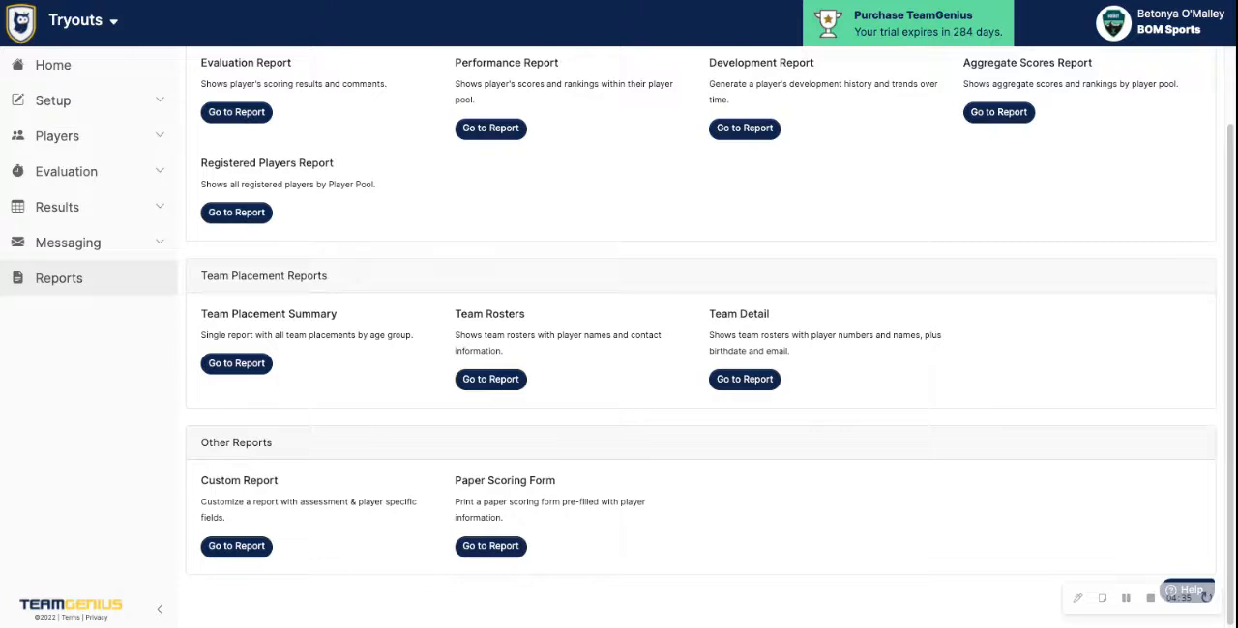
scroll(415, 373, "up", 2)
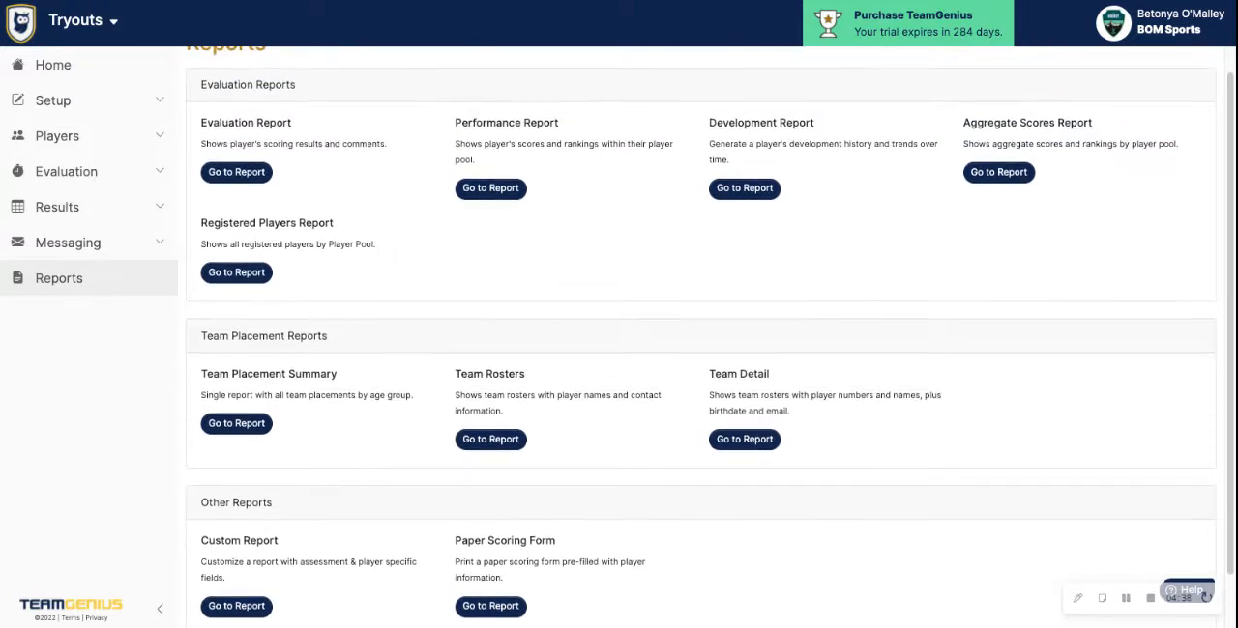
left_click(103, 246)
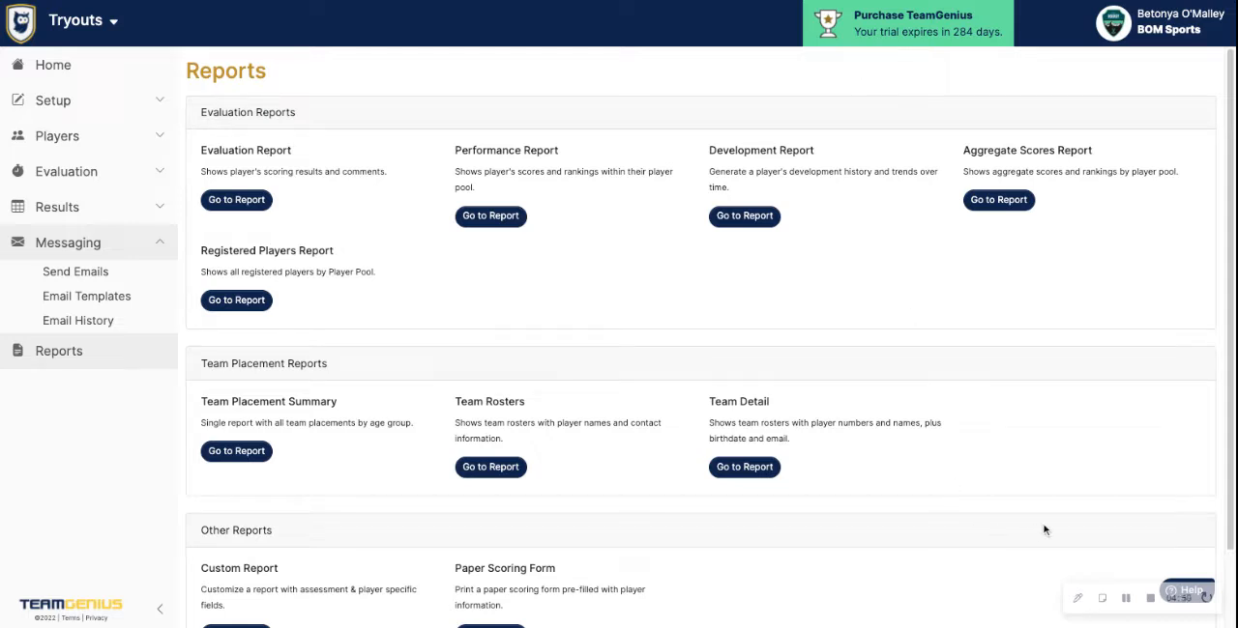
scroll(1152, 527, "down", 2)
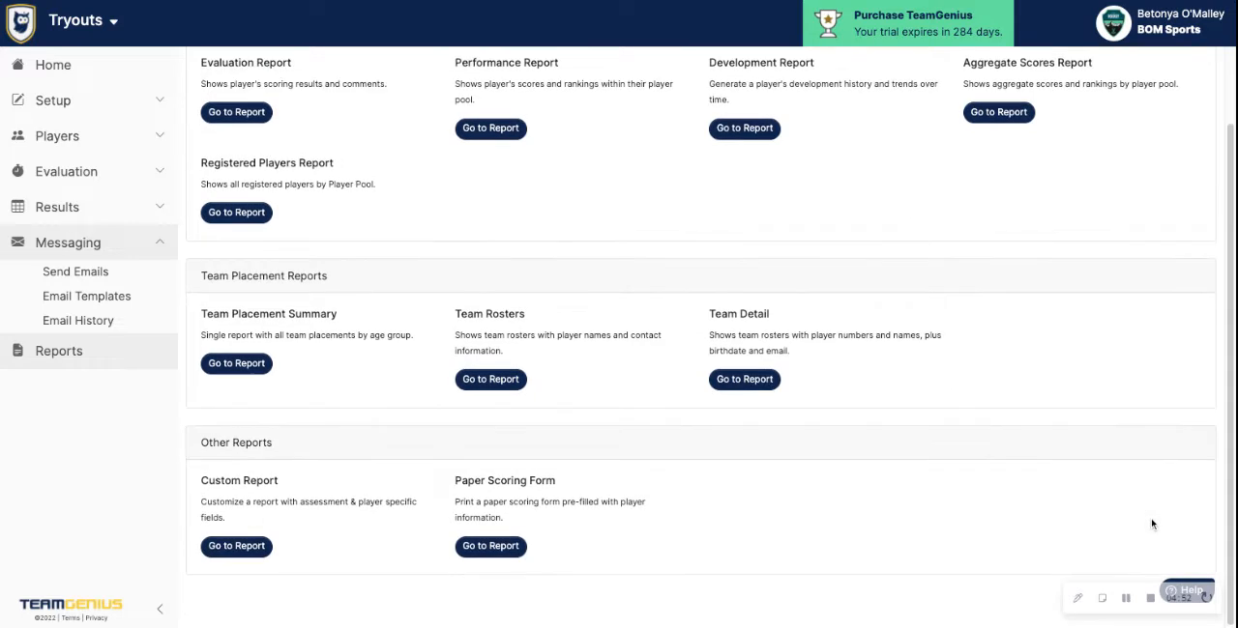
scroll(1151, 524, "up", 2)
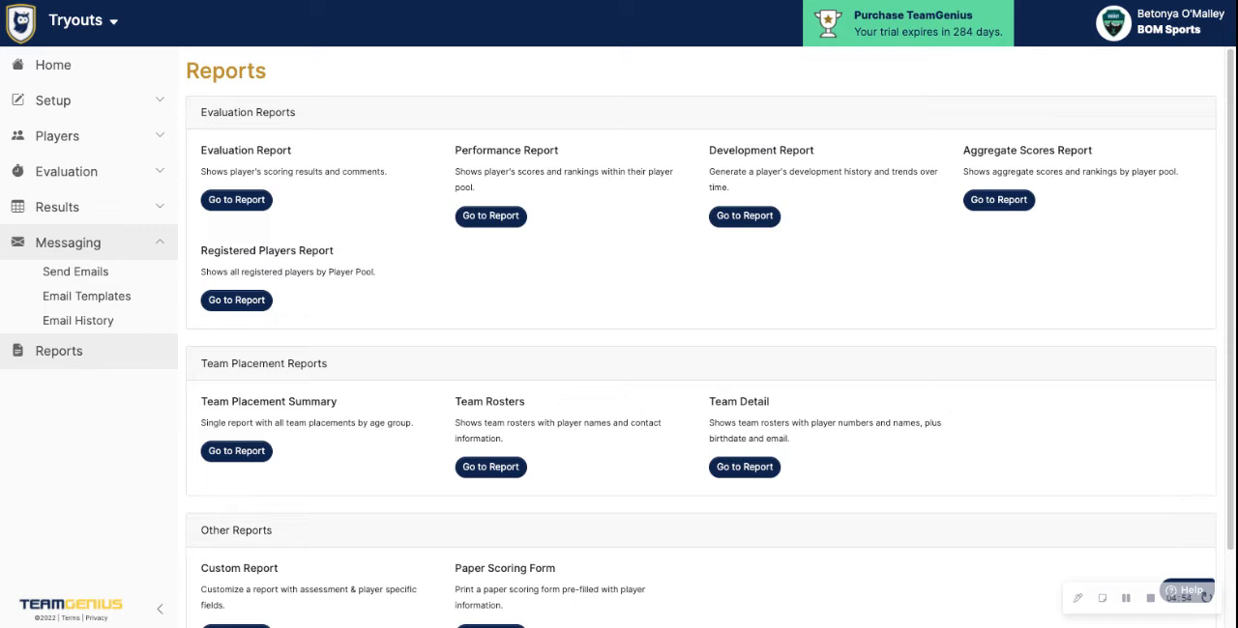